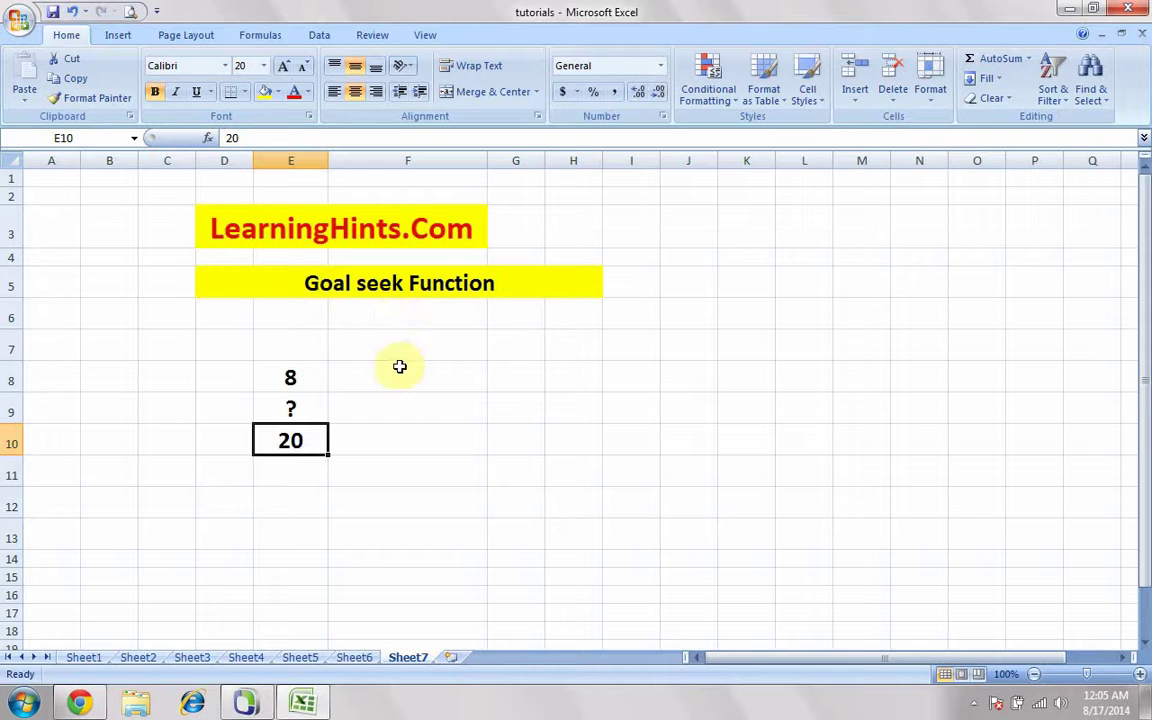
Examine the sample addition problem in cells E8 to E10, with its unknown middle value.
{"action": "left_click", "coordinate": [308, 377]}
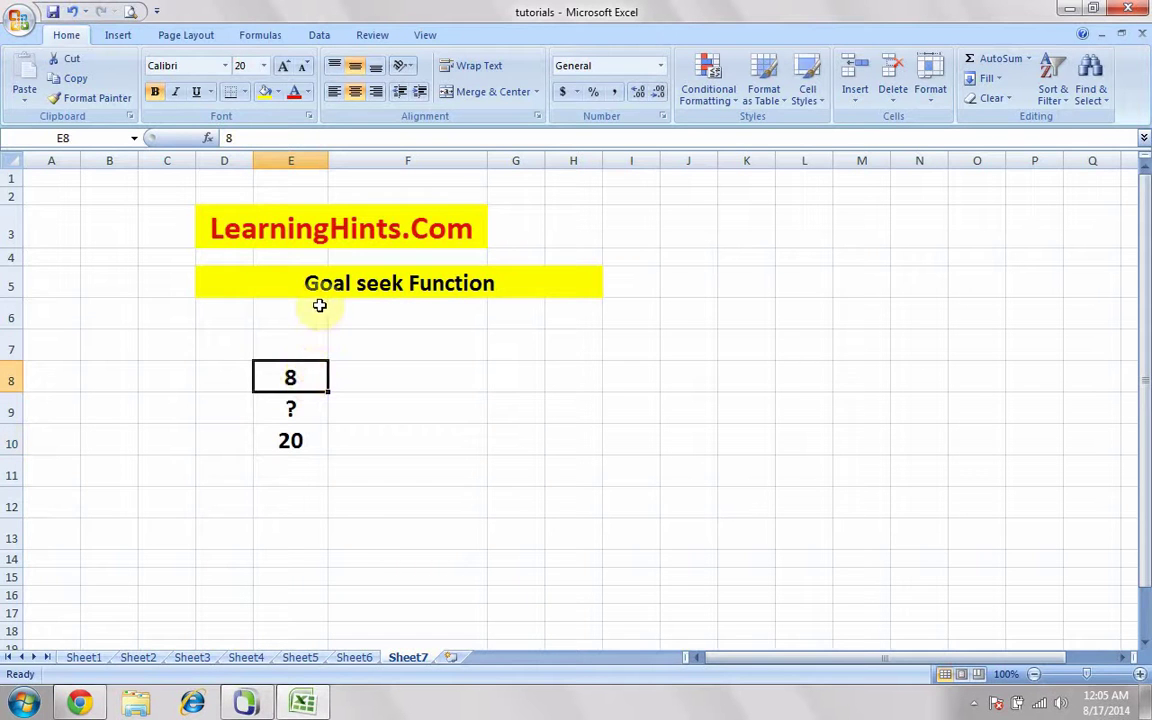
{"action": "left_click", "coordinate": [311, 410]}
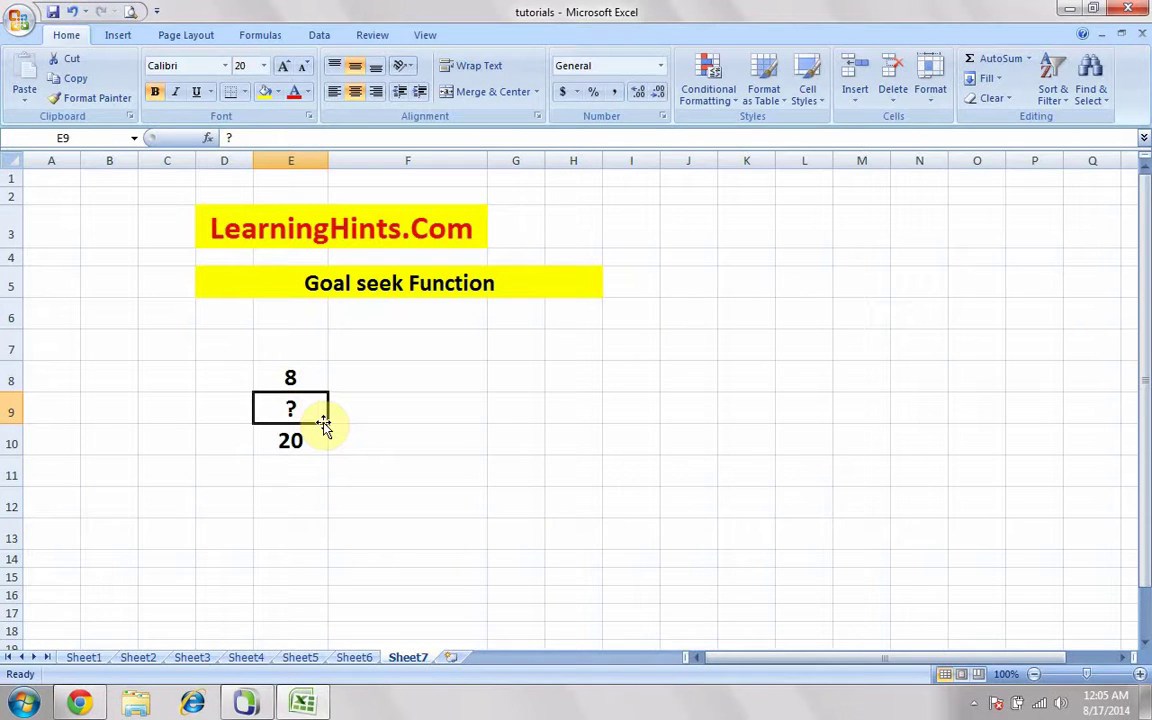
{"action": "left_click", "coordinate": [308, 376]}
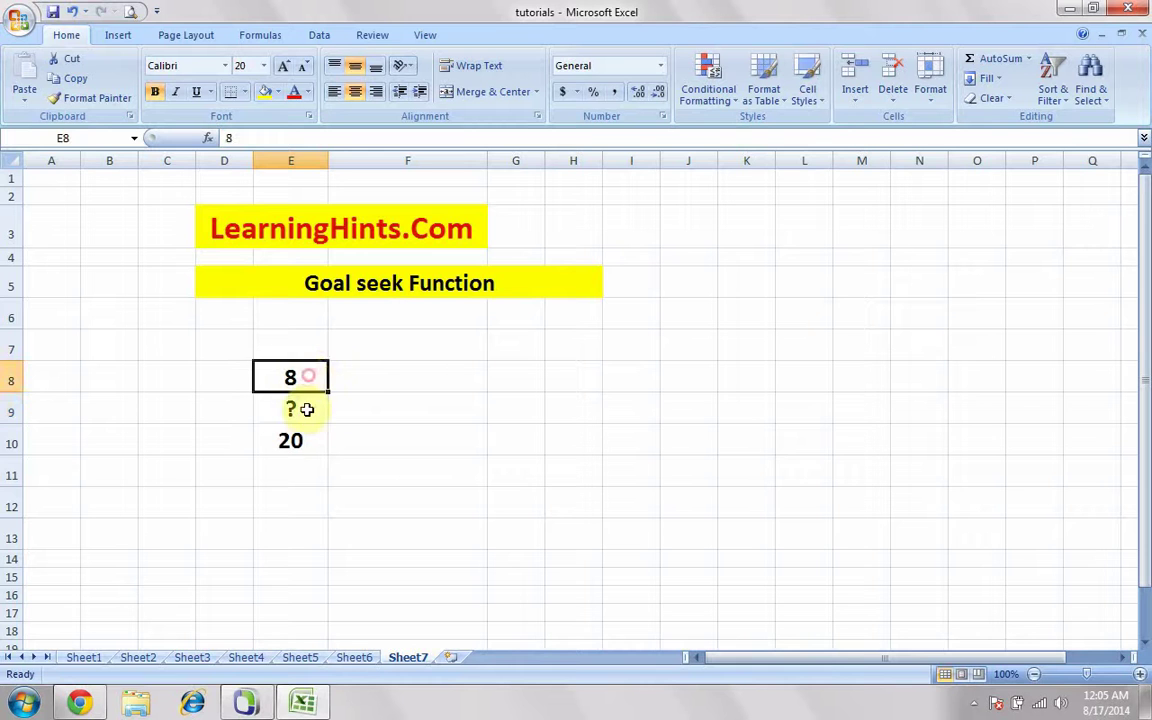
{"action": "left_click", "coordinate": [306, 415]}
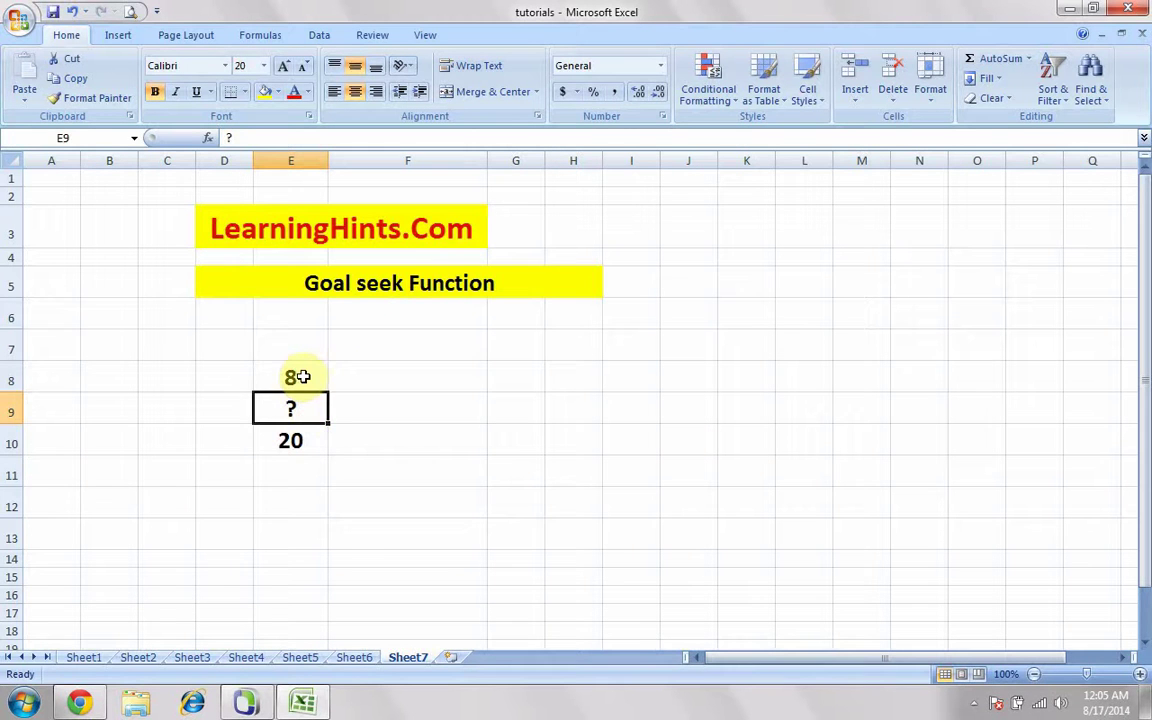
{"action": "left_click_drag", "start_coordinate": [301, 377], "coordinate": [303, 408]}
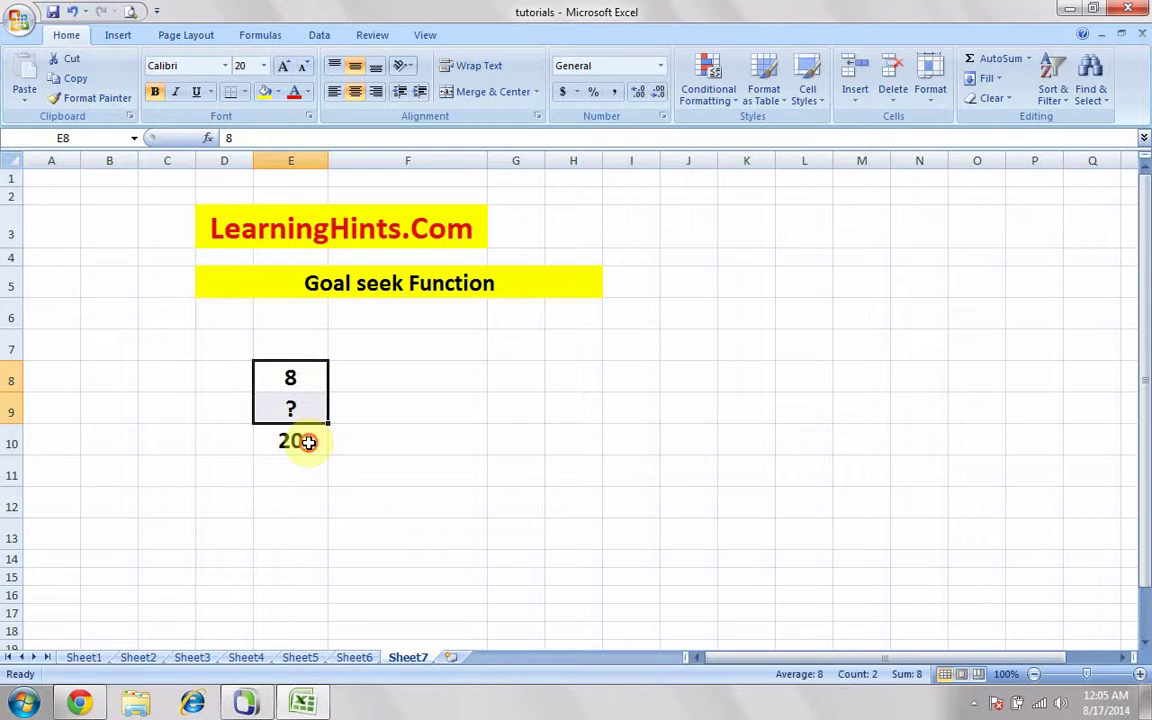
{"action": "left_click", "coordinate": [308, 442]}
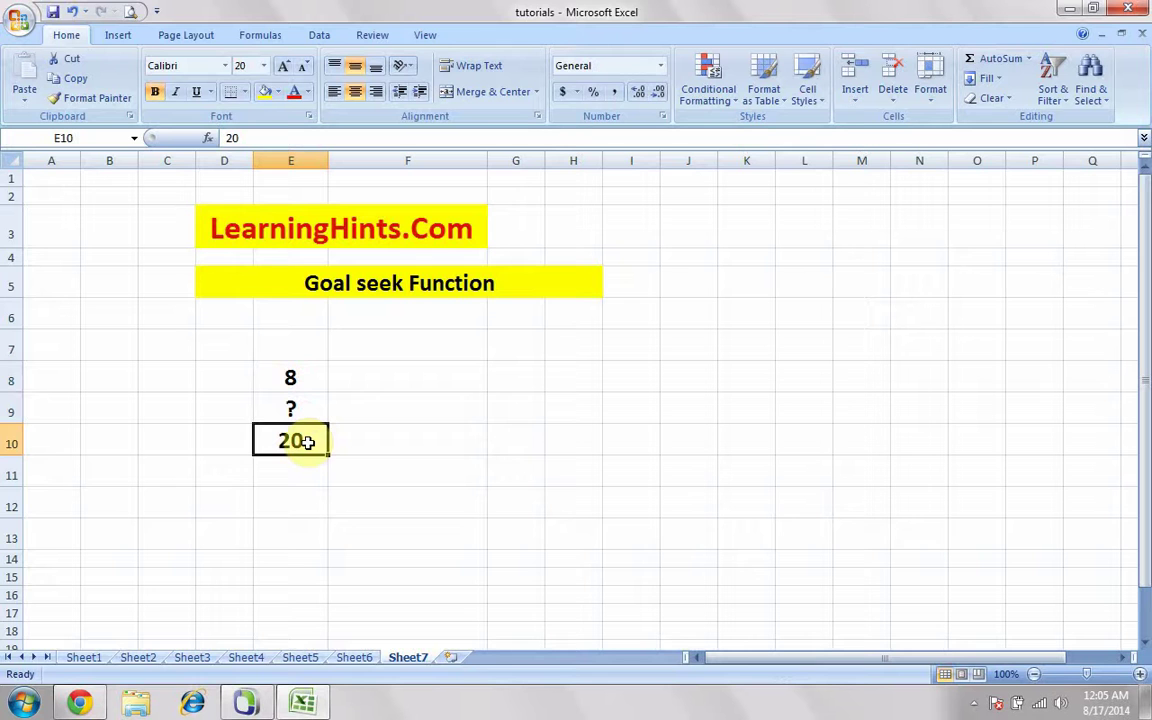
{"action": "left_click", "coordinate": [296, 377]}
{"action": "left_click", "coordinate": [303, 407]}
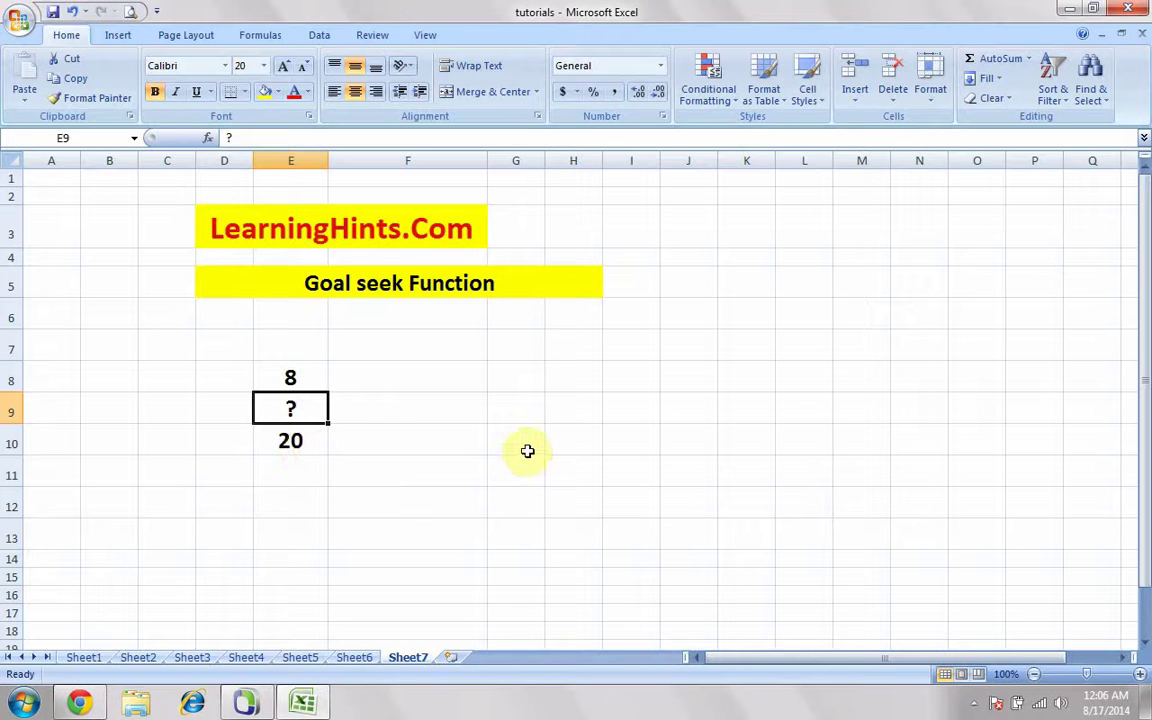
Format cells F8 to J8 with font size 22, no bold, and centred horizontal and middle vertical alignment.
{"action": "left_click", "coordinate": [431, 382]}
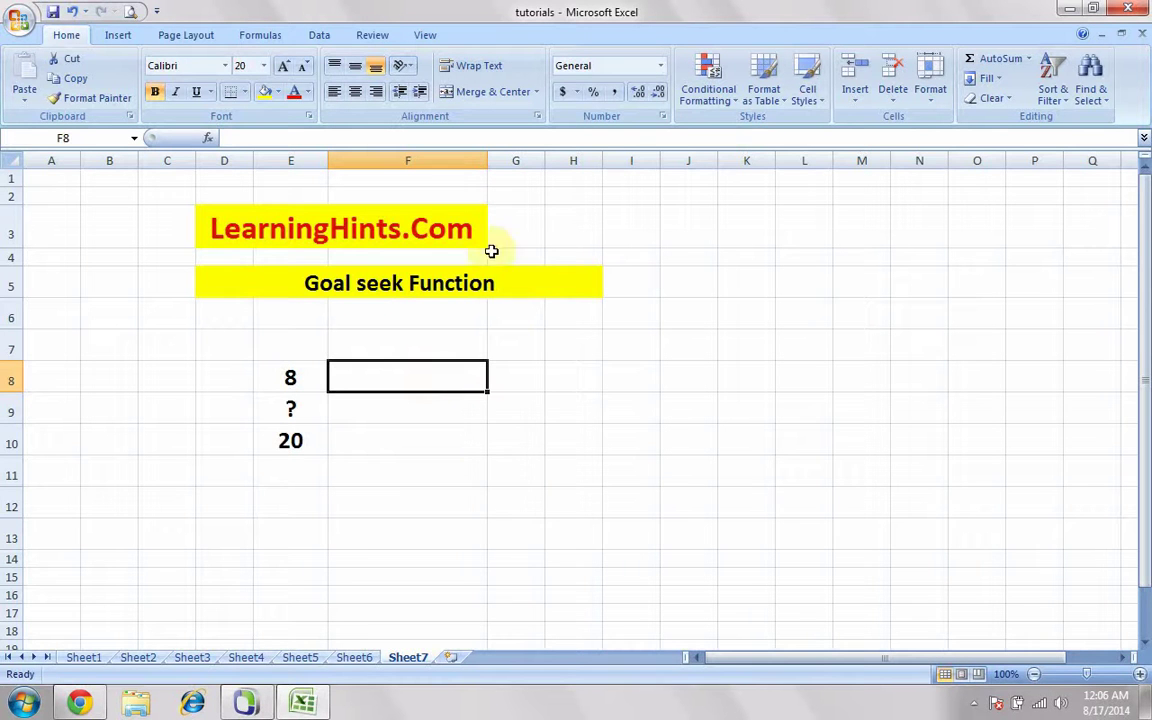
{"action": "left_click", "coordinate": [385, 461]}
{"action": "left_click_drag", "start_coordinate": [388, 381], "coordinate": [667, 384]}
{"action": "left_click", "coordinate": [283, 66]}
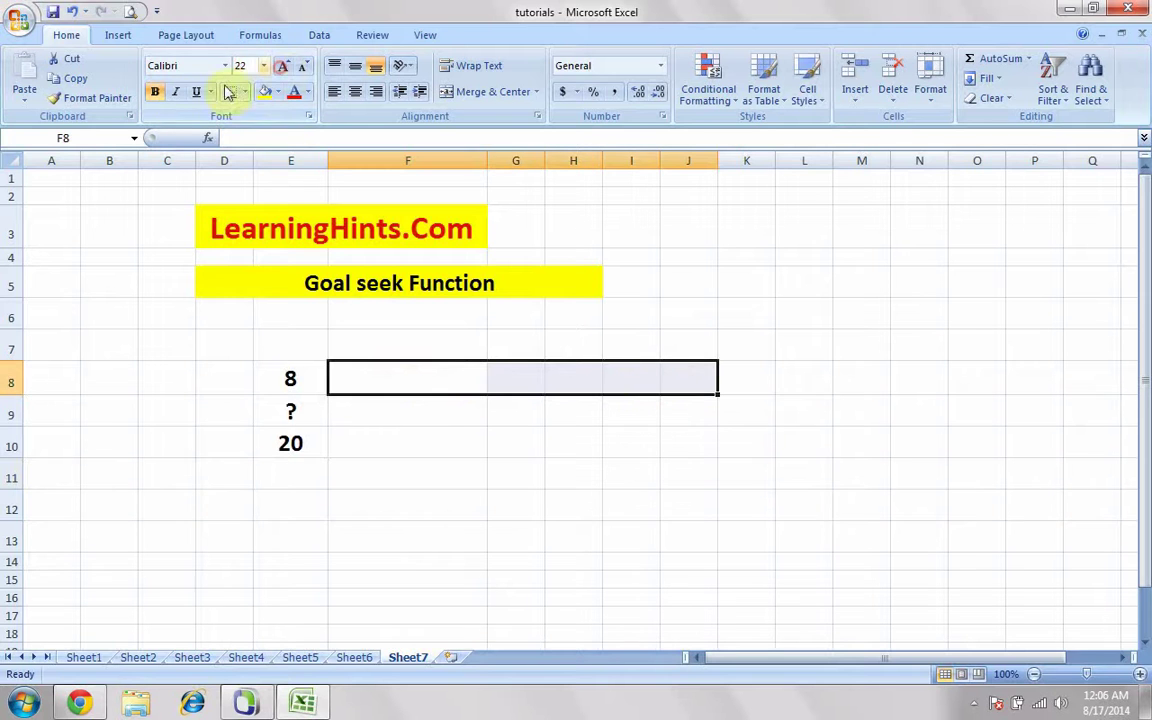
{"action": "left_click", "coordinate": [450, 432]}
{"action": "left_click_drag", "start_coordinate": [411, 378], "coordinate": [689, 378]}
{"action": "left_click", "coordinate": [355, 91]}
{"action": "left_click", "coordinate": [355, 65]}
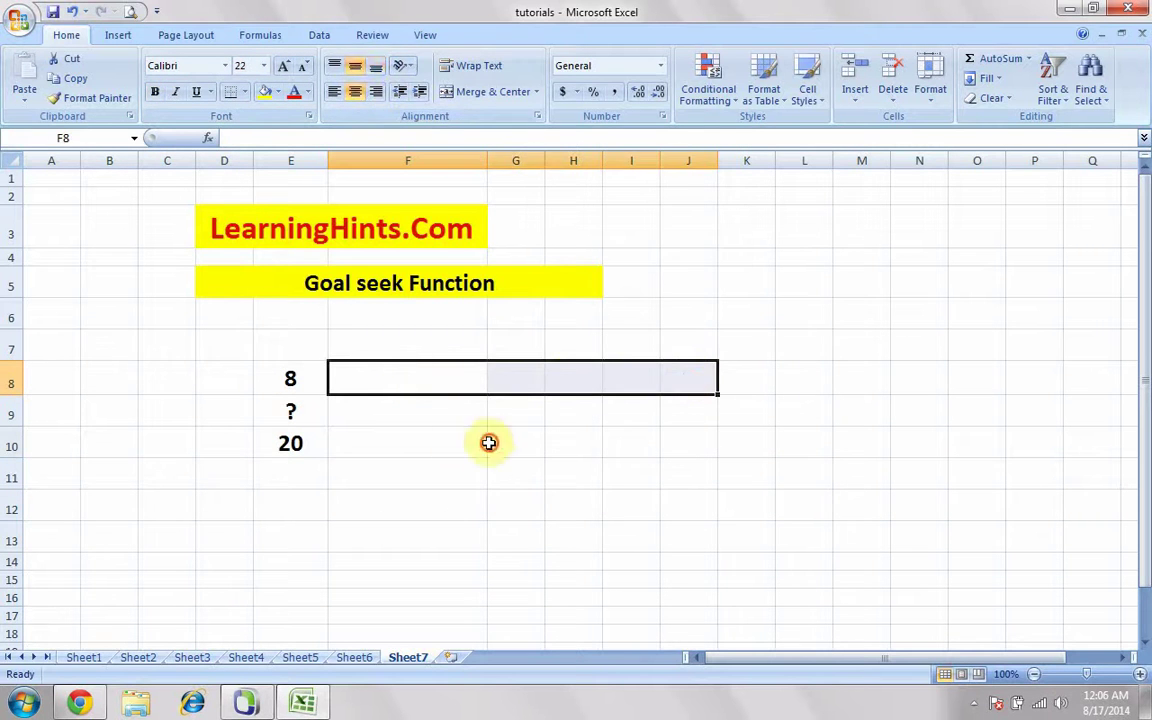
Enter 20 in cell F8, 8 in G8 and 0 in H8.
{"action": "left_click", "coordinate": [484, 440]}
{"action": "left_click", "coordinate": [426, 385]}
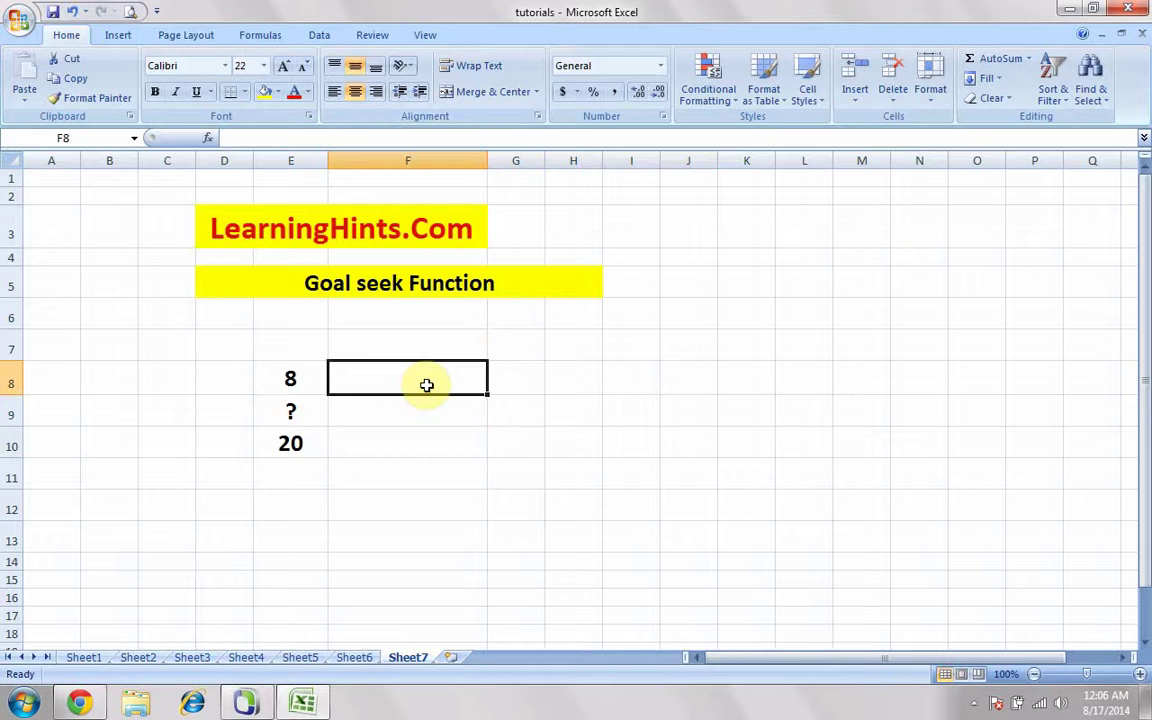
{"action": "type", "text": "20"}
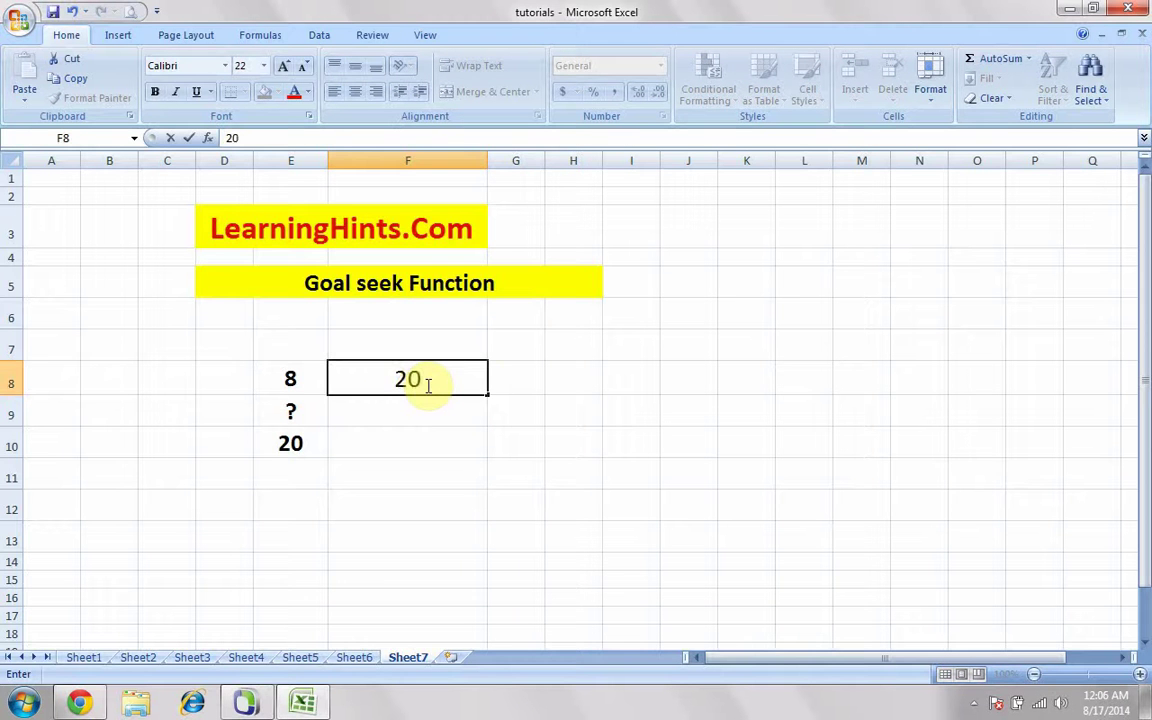
{"action": "left_click", "coordinate": [522, 381]}
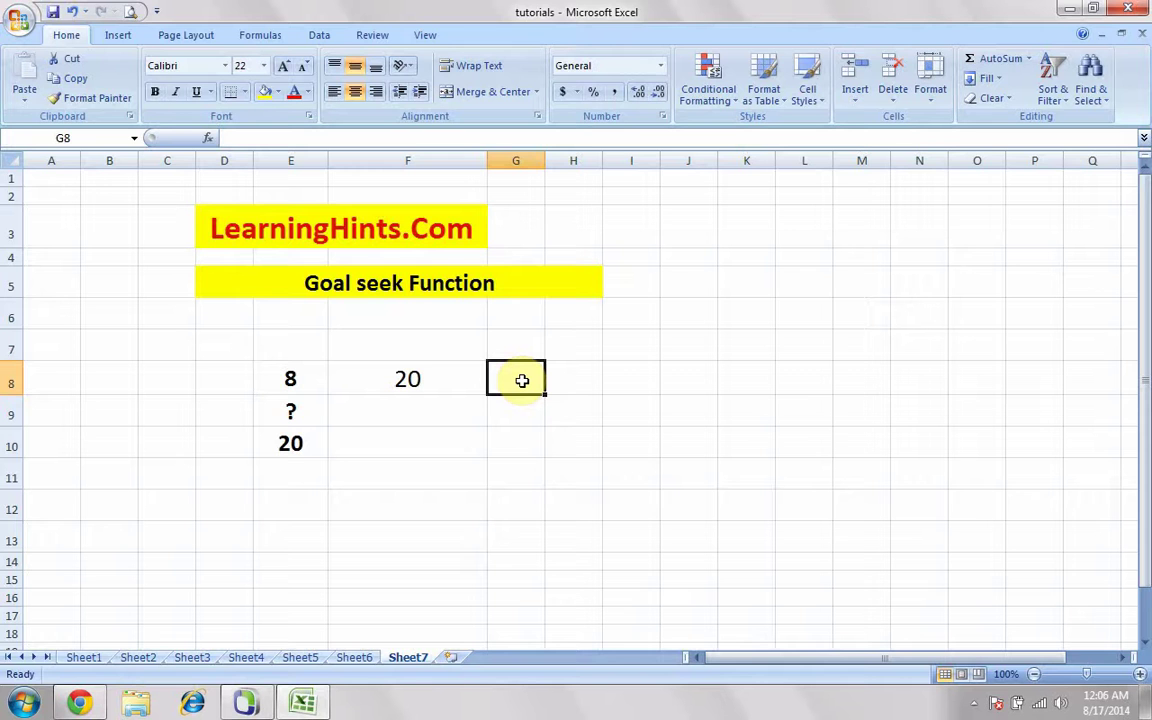
{"action": "type", "text": "8"}
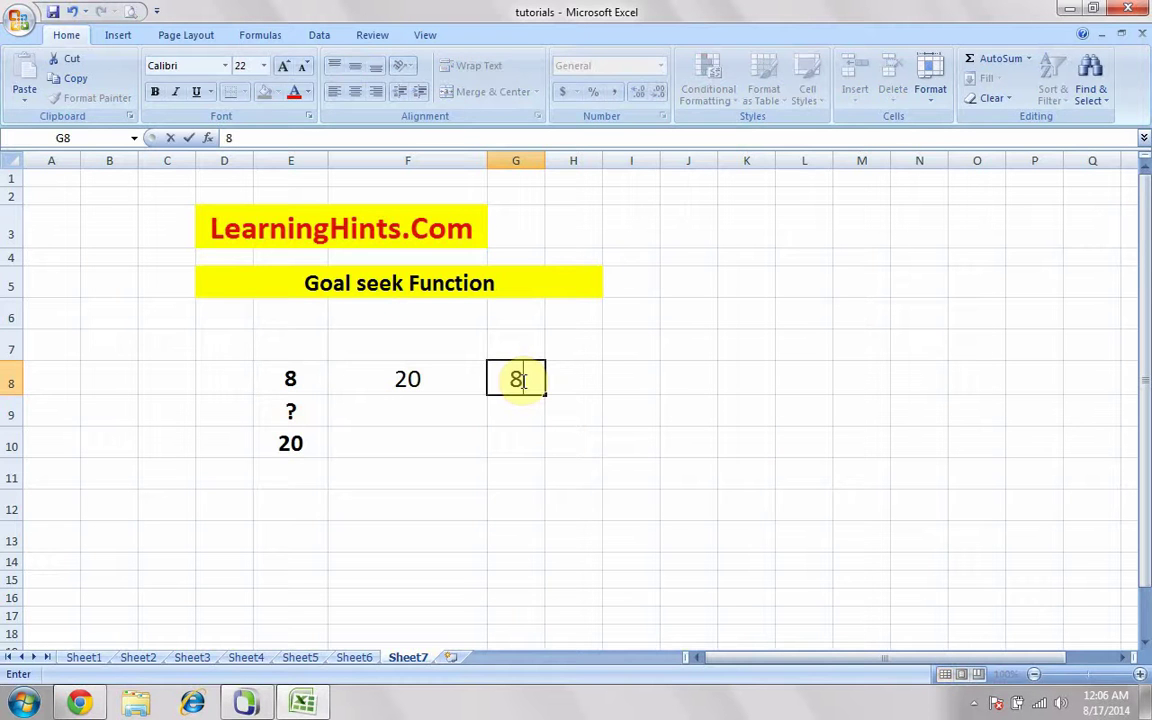
{"action": "left_click", "coordinate": [571, 381]}
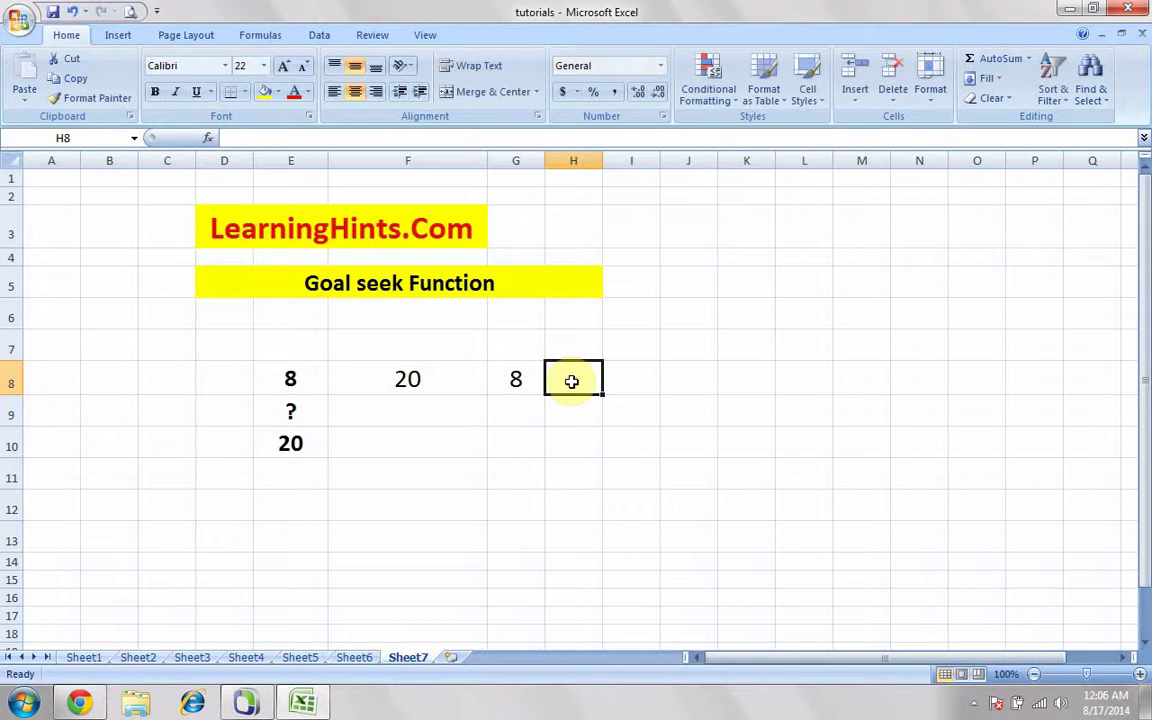
{"action": "type", "text": "0"}
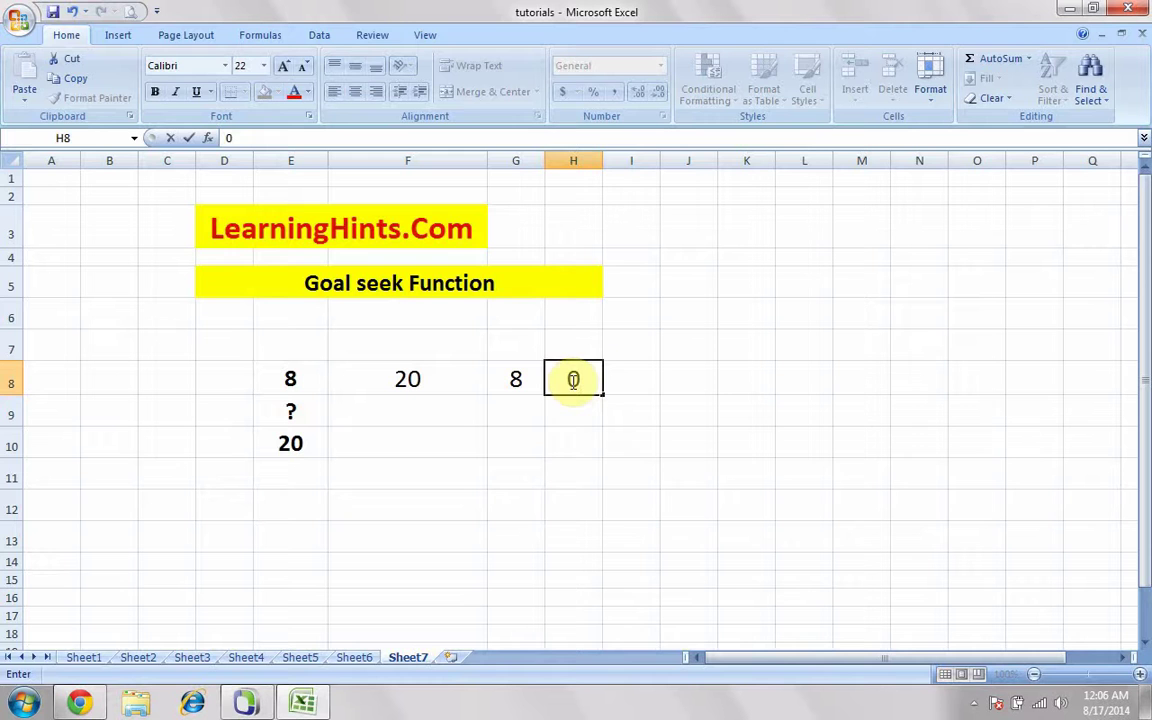
Enter the formula =G8+H8 in cell I8.
{"action": "left_click", "coordinate": [628, 381]}
{"action": "type", "text": "="}
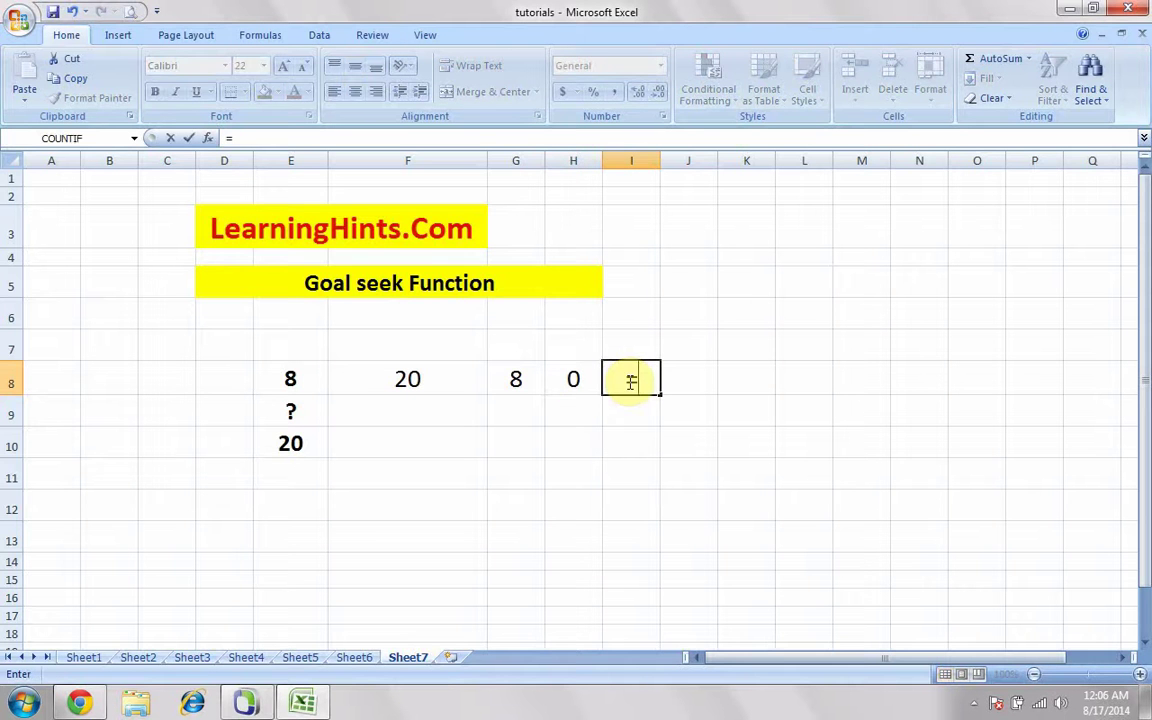
{"action": "left_click", "coordinate": [517, 380]}
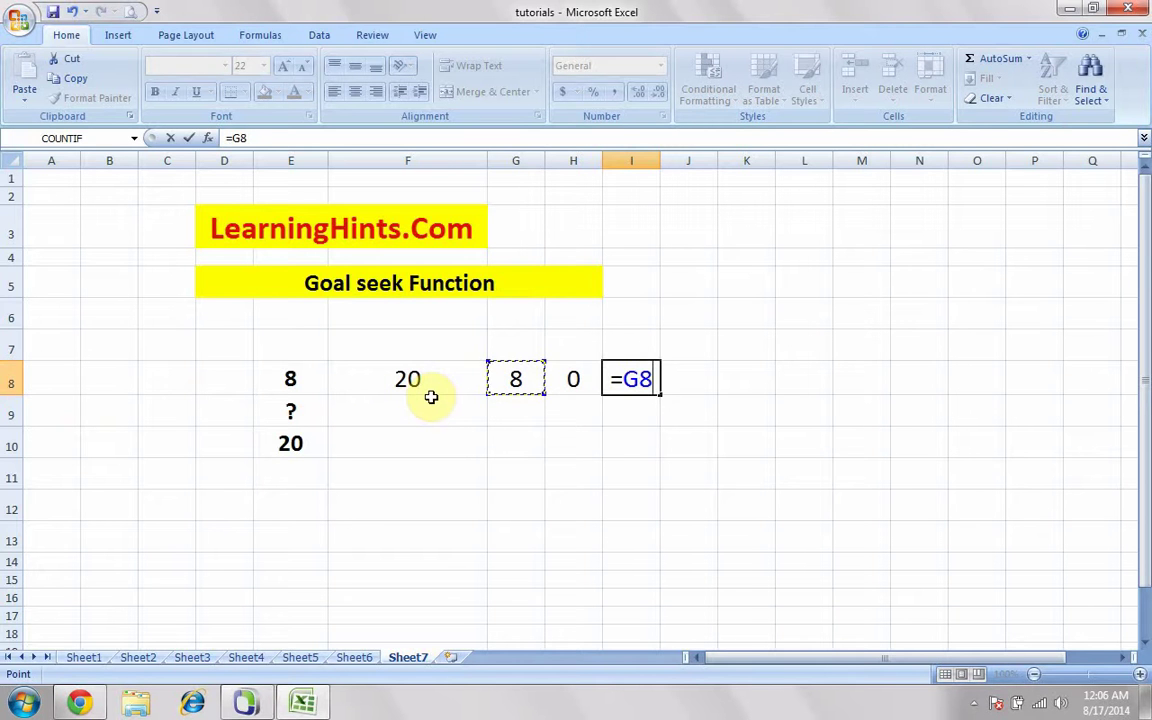
{"action": "type", "text": "+"}
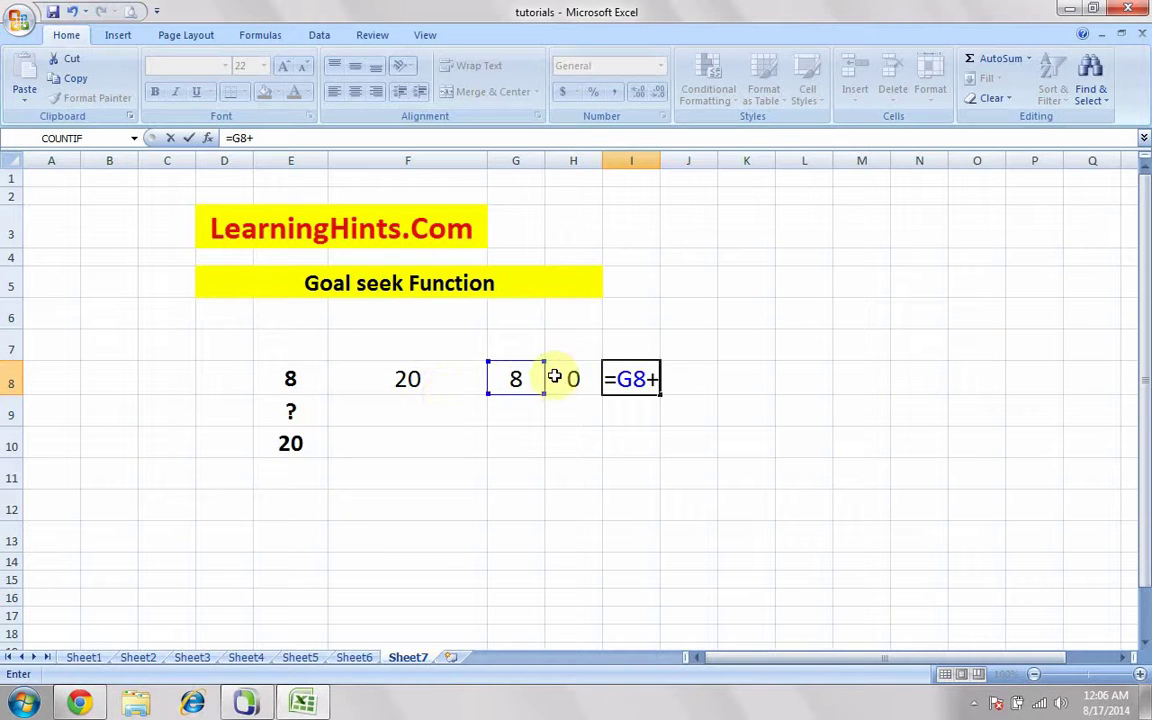
{"action": "left_click", "coordinate": [554, 377]}
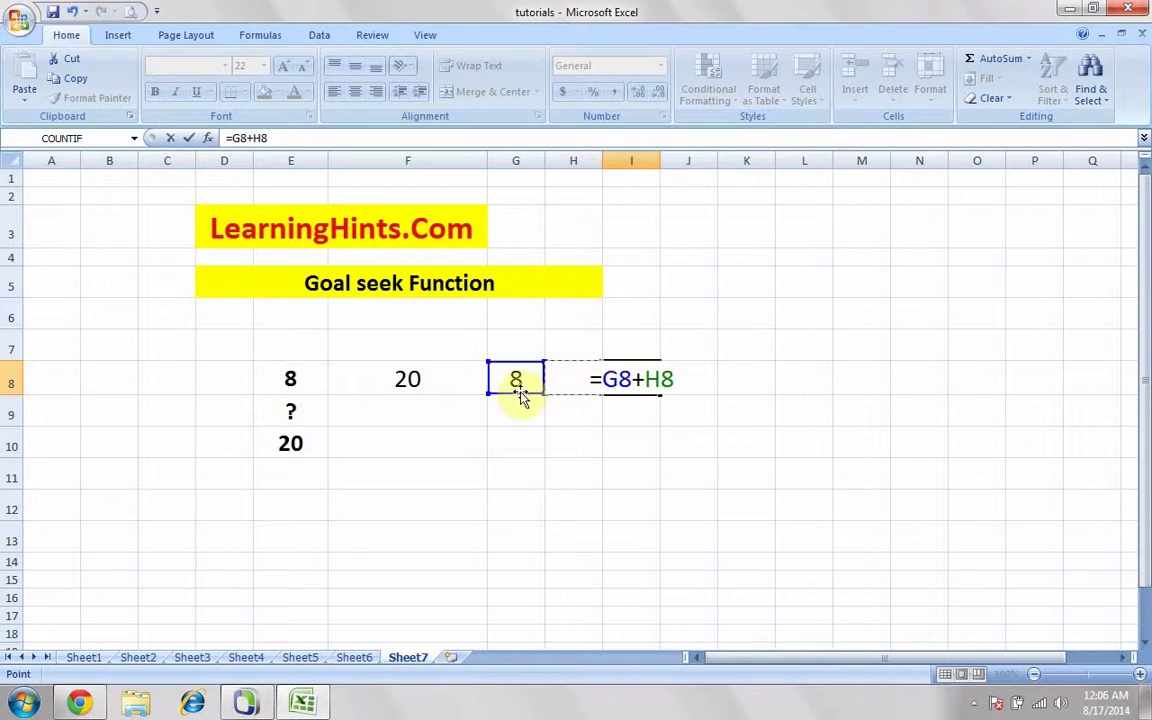
{"action": "key", "text": "Return"}
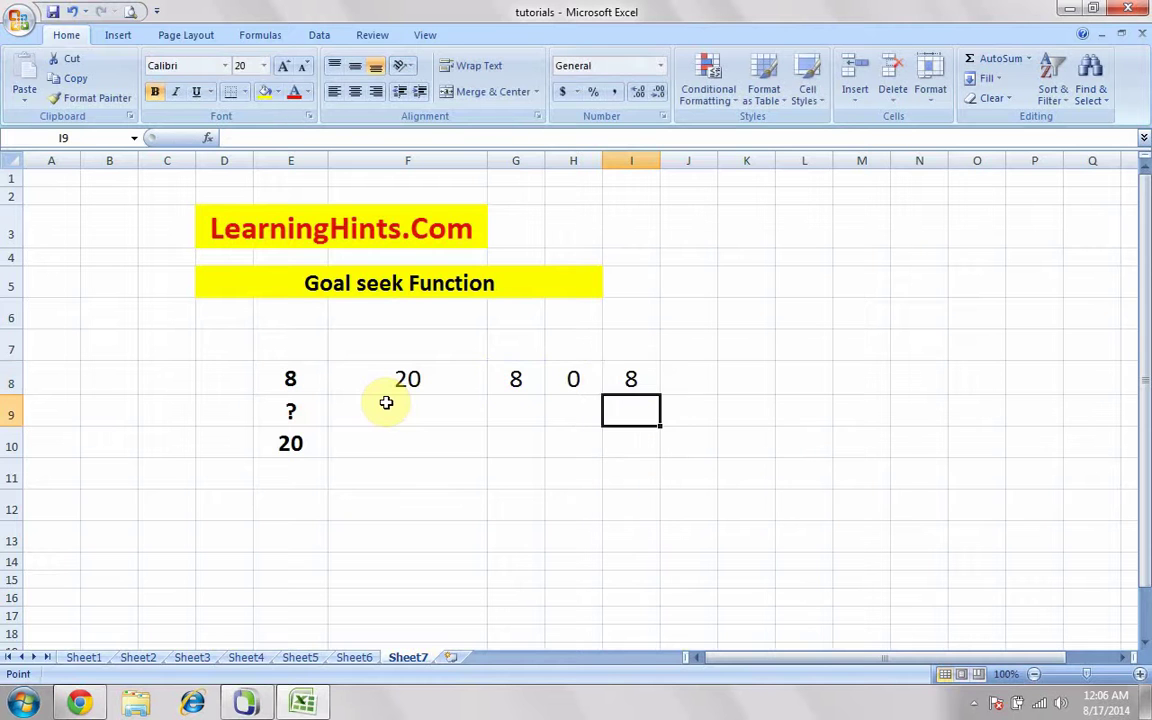
{"action": "left_click", "coordinate": [635, 380]}
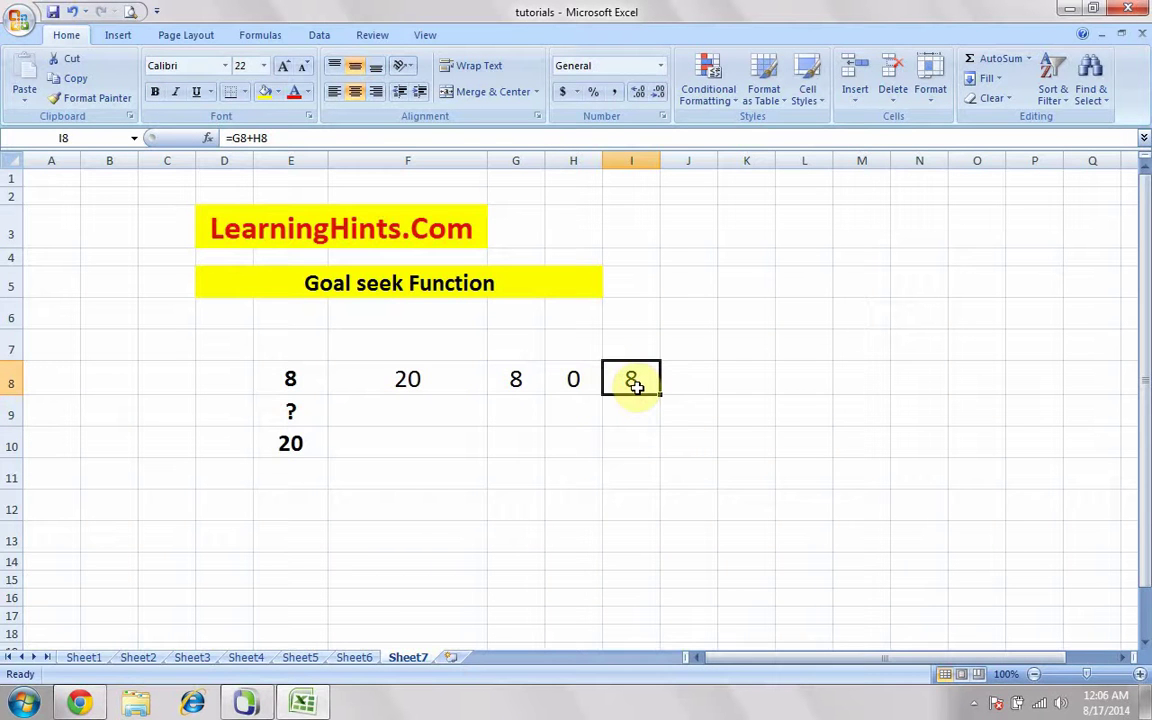
{"action": "left_click", "coordinate": [438, 383]}
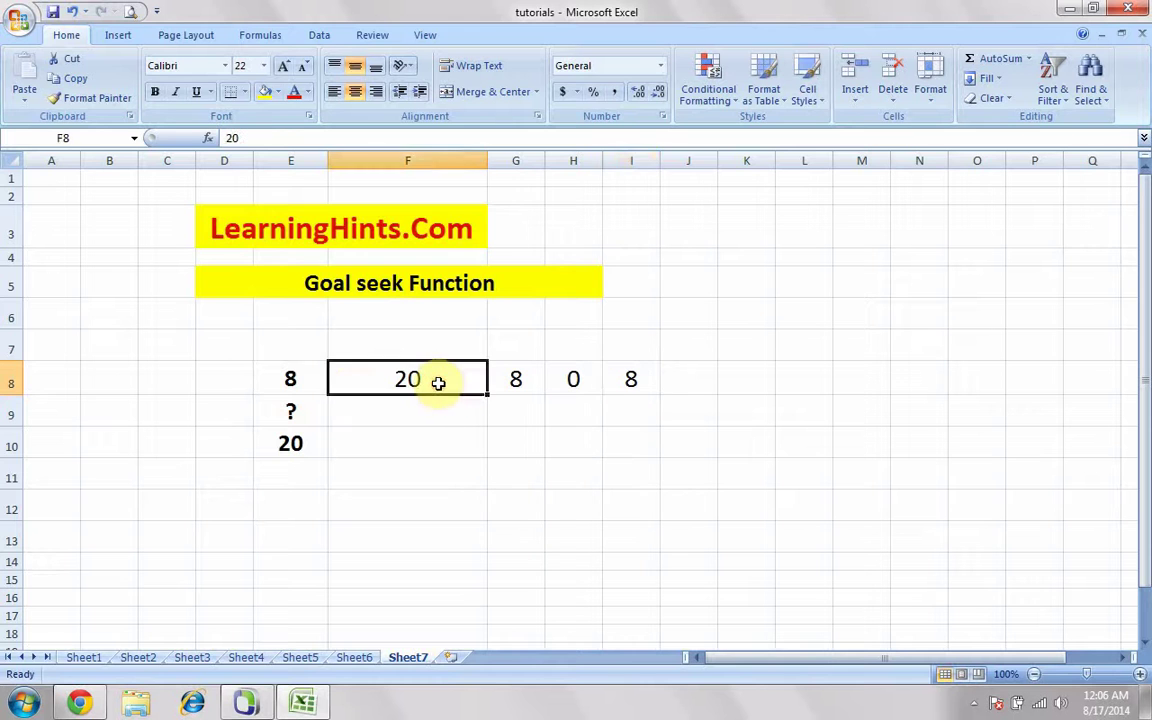
{"action": "left_click", "coordinate": [570, 380]}
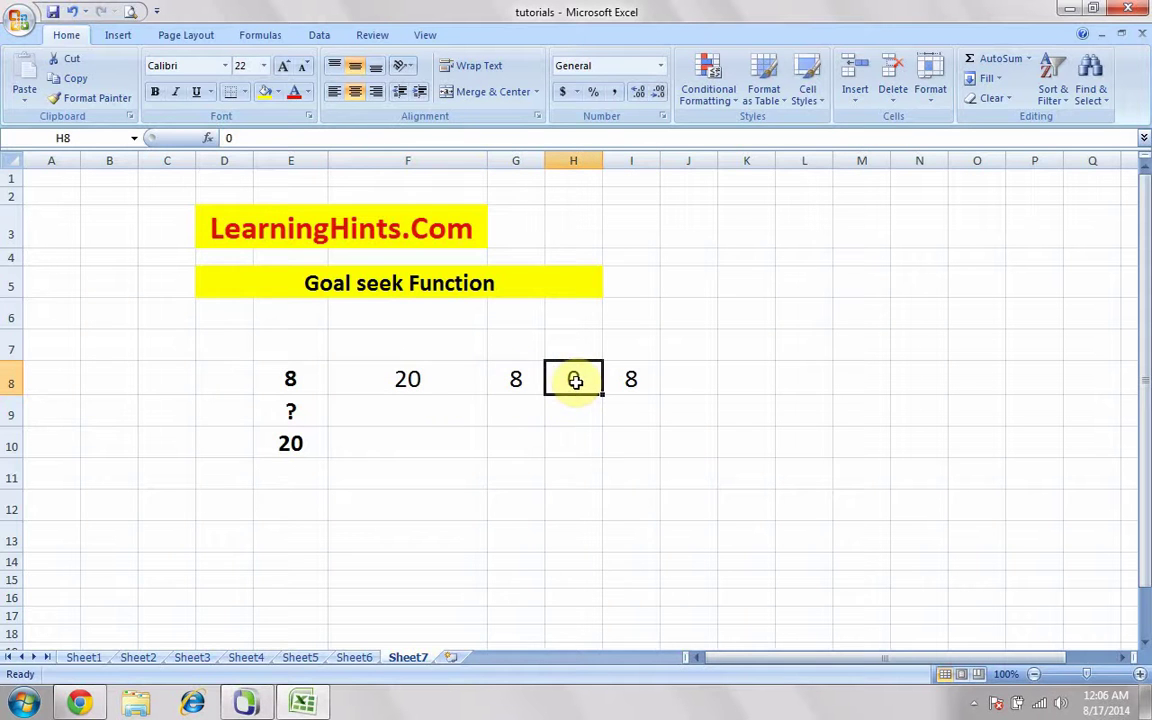
{"action": "left_click", "coordinate": [440, 381]}
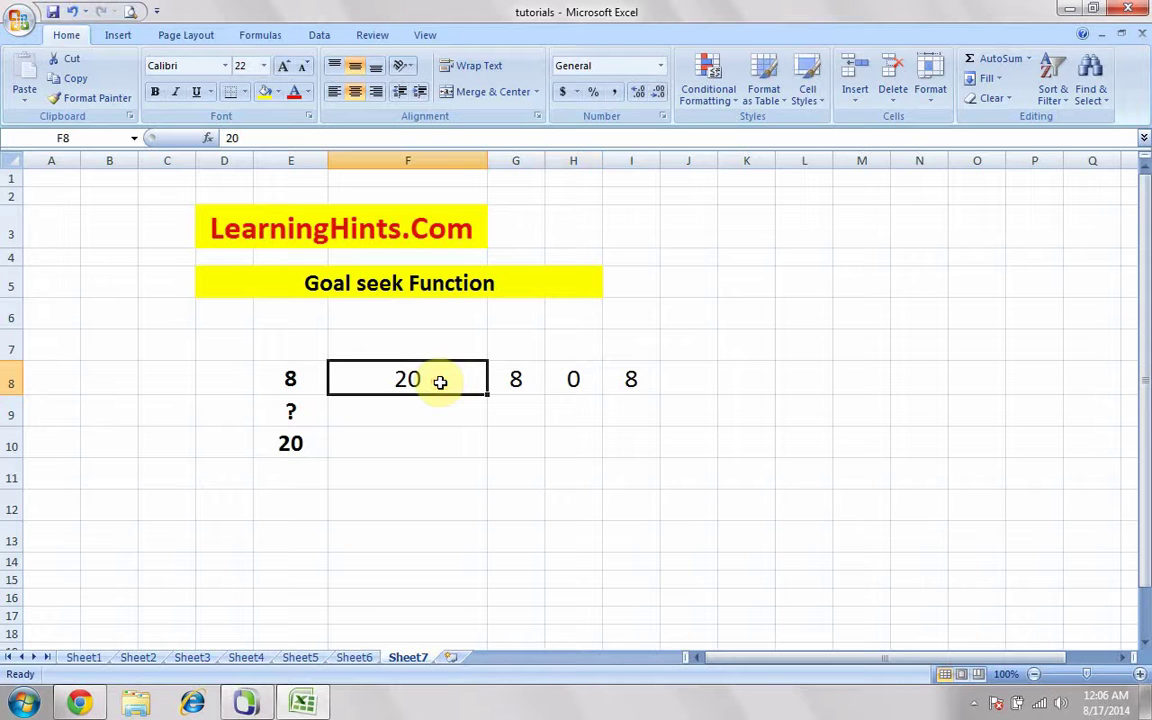
Run Goal Seek on the formula cell I8 with a target value of 20 by changing cell H8.
{"action": "left_click", "coordinate": [632, 387]}
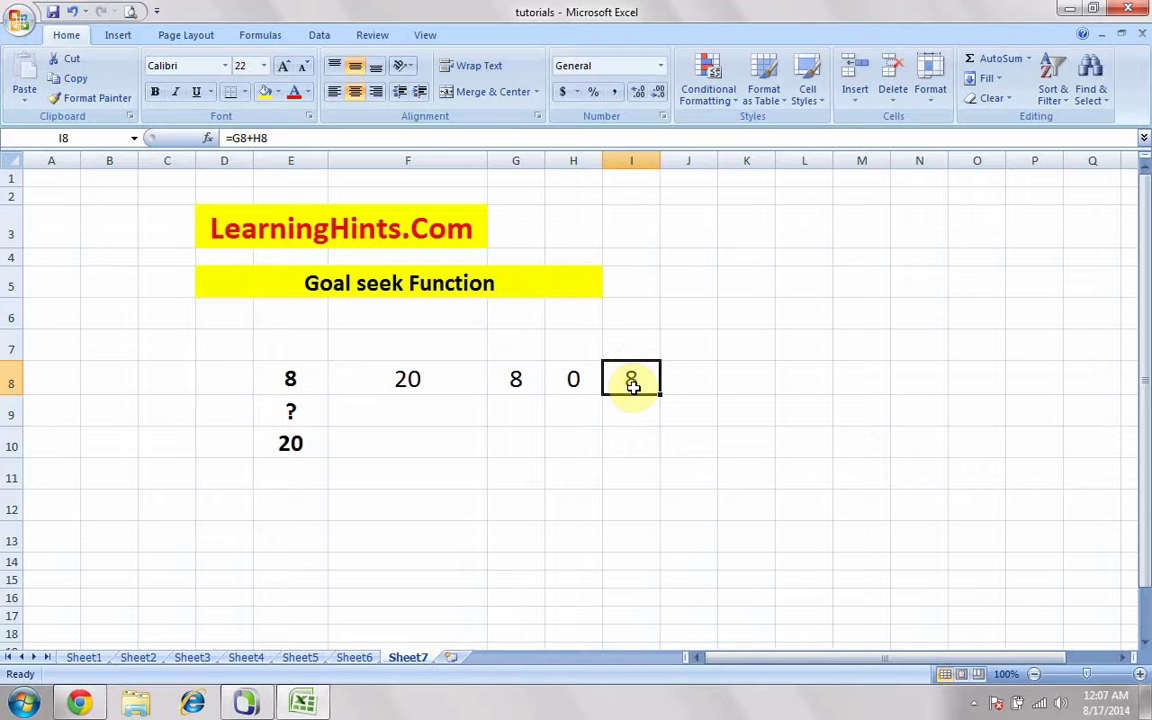
{"action": "left_click", "coordinate": [321, 37]}
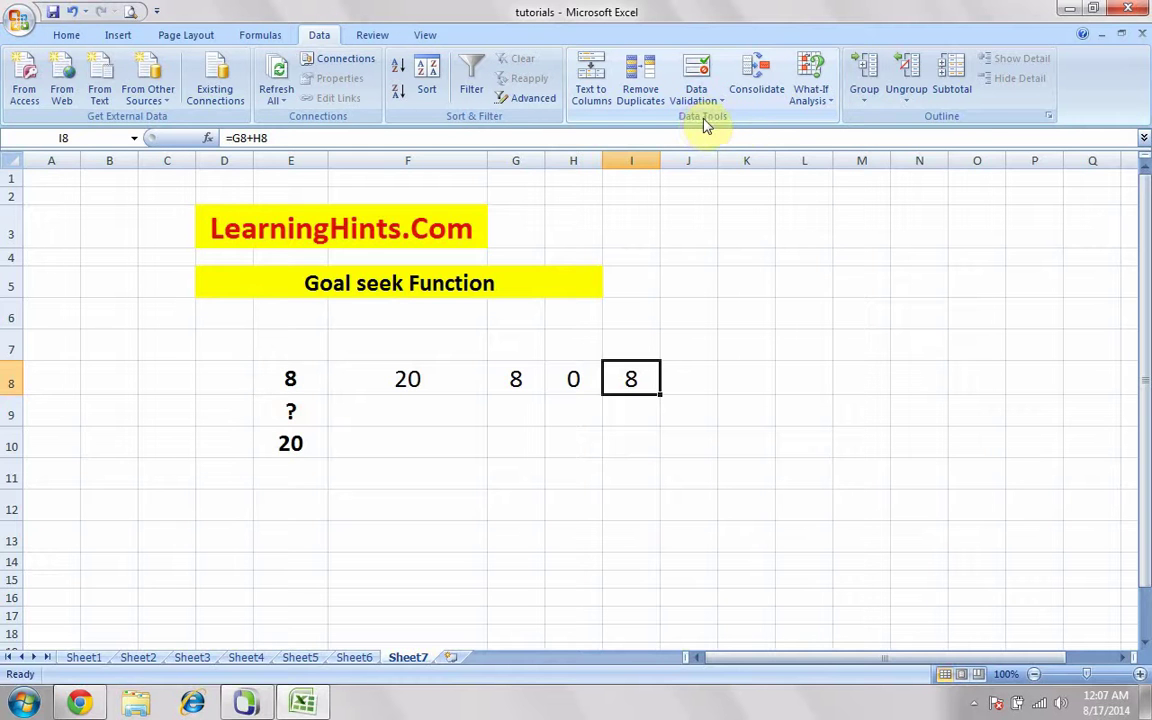
{"action": "left_click", "coordinate": [810, 96]}
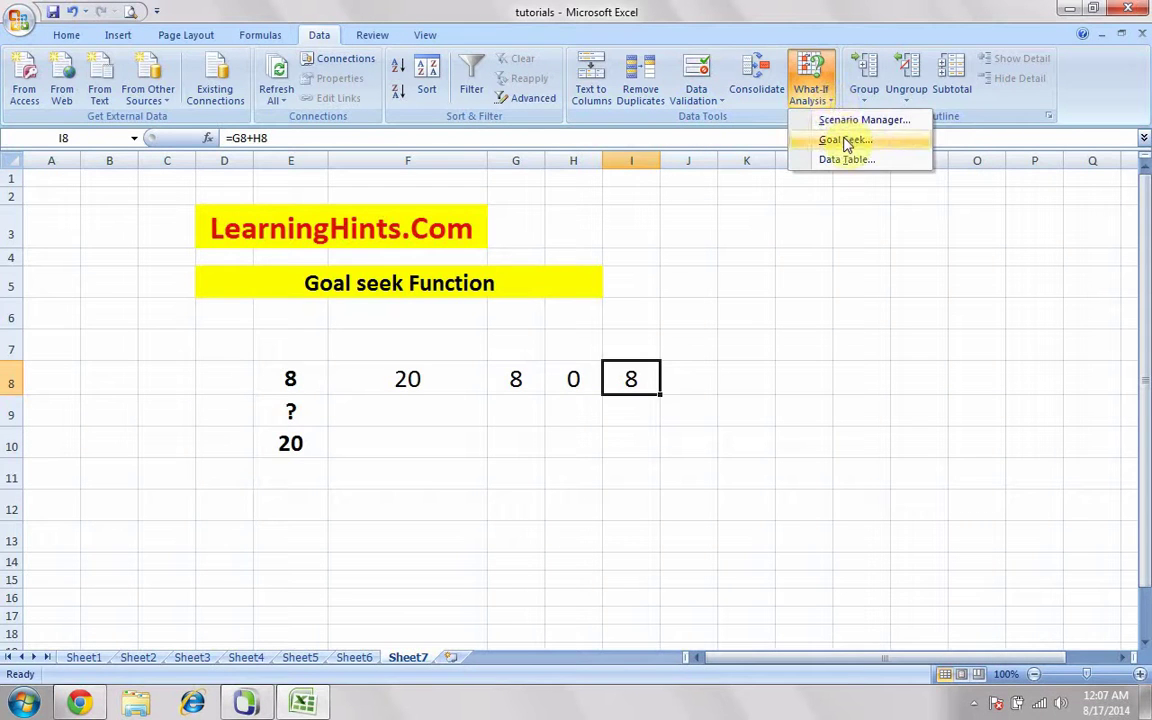
{"action": "left_click", "coordinate": [846, 142]}
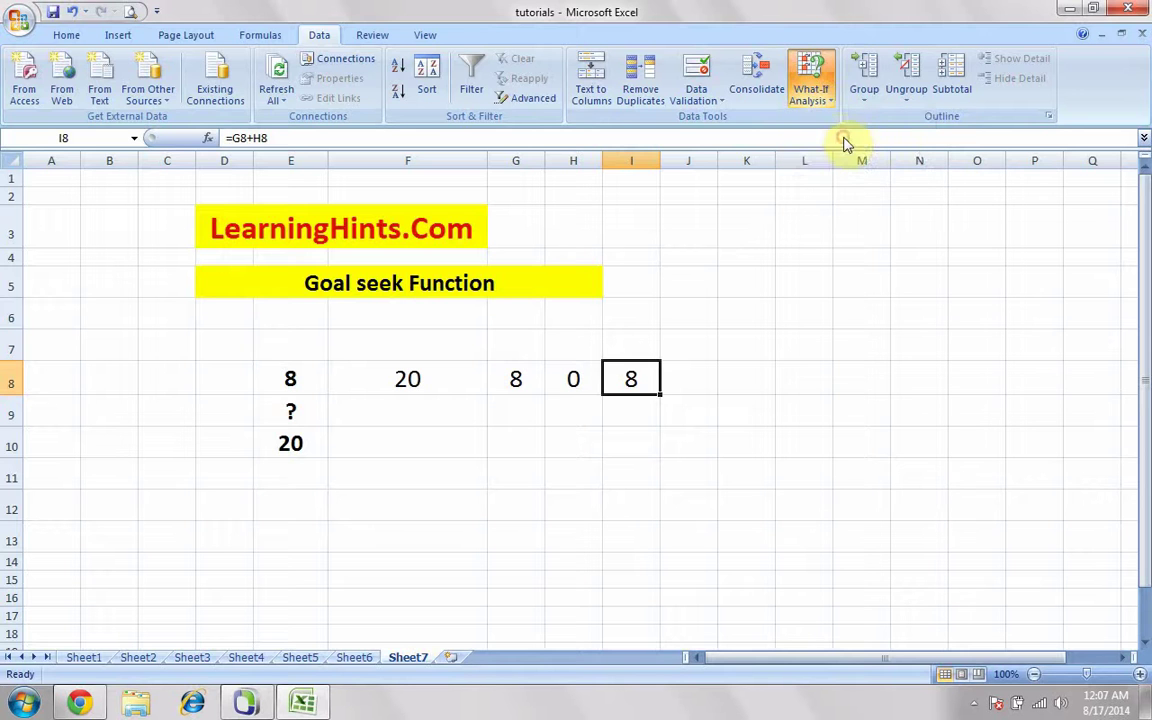
{"action": "left_click_drag", "start_coordinate": [788, 279], "coordinate": [756, 362]}
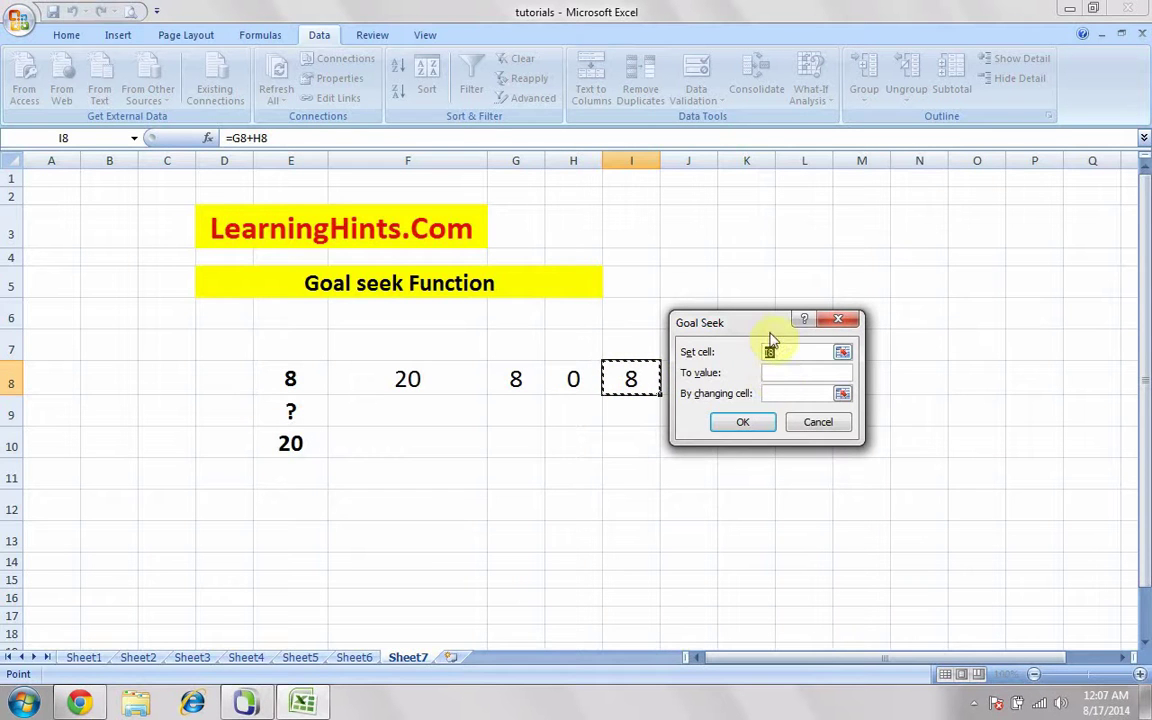
{"action": "left_click_drag", "start_coordinate": [764, 322], "coordinate": [775, 312]}
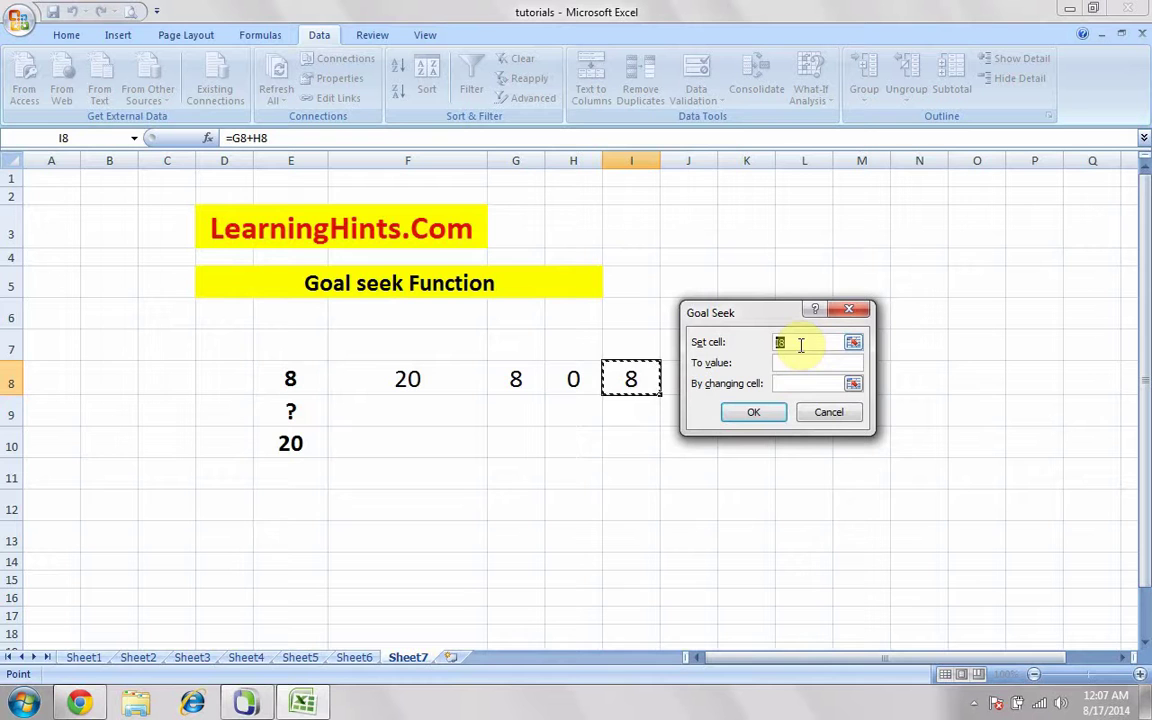
{"action": "left_click", "coordinate": [792, 362]}
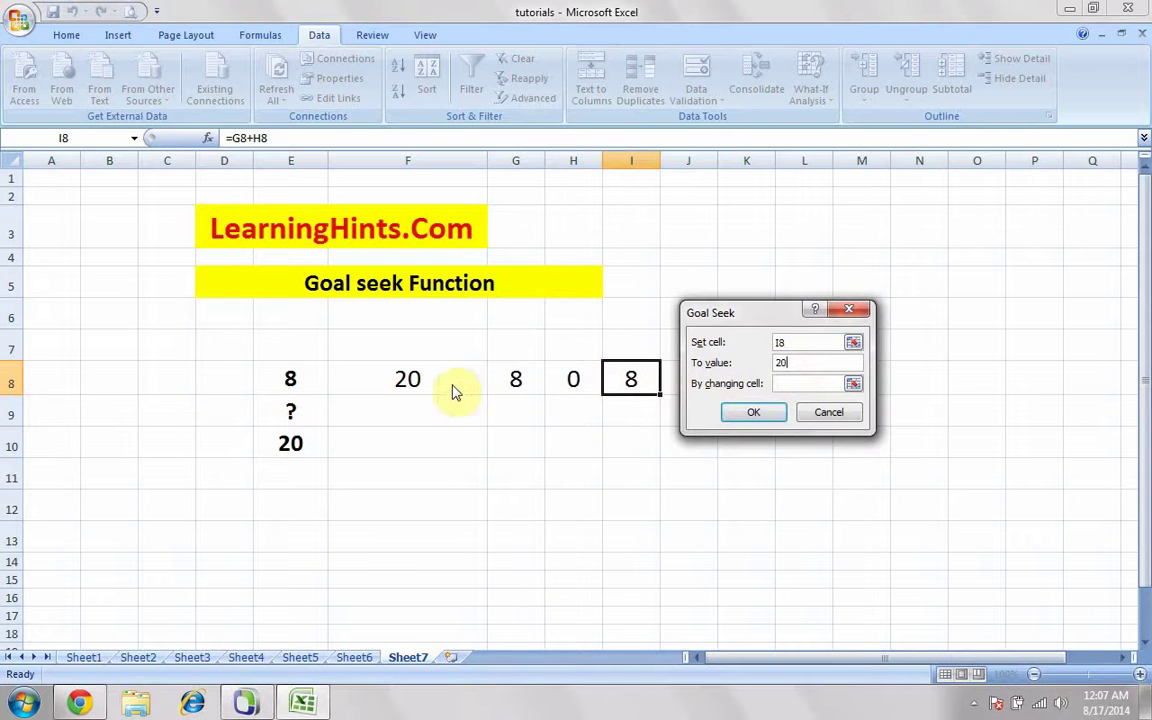
{"action": "left_click", "coordinate": [799, 385]}
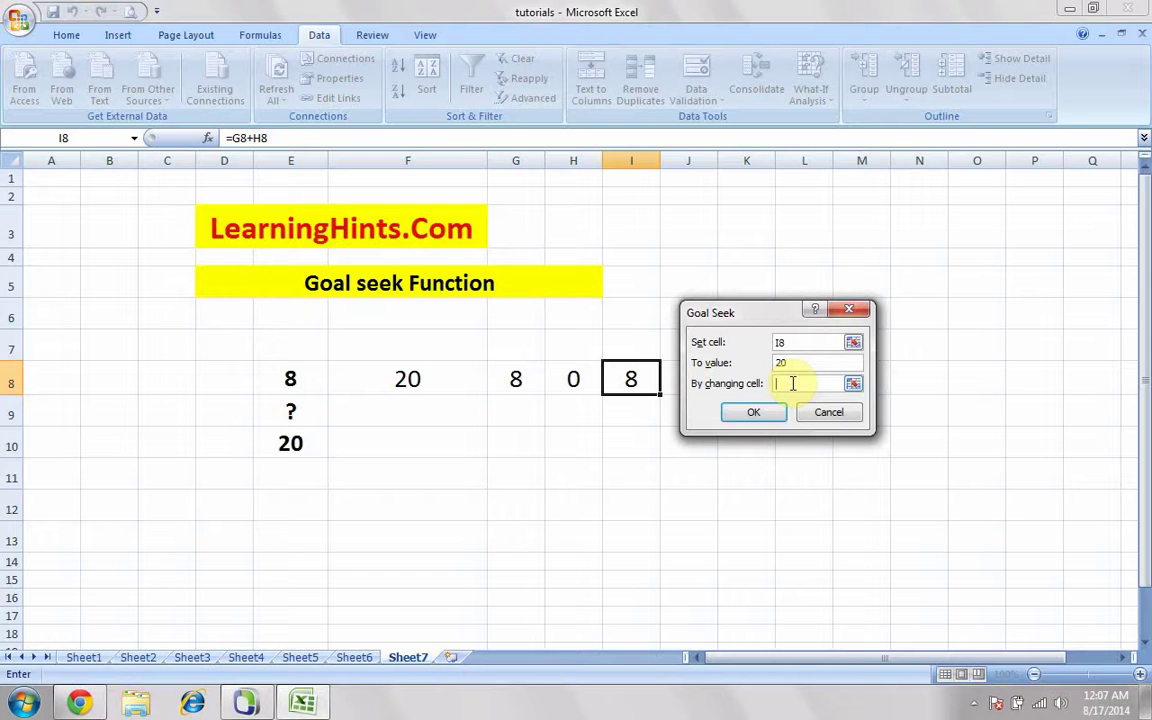
{"action": "left_click", "coordinate": [570, 380]}
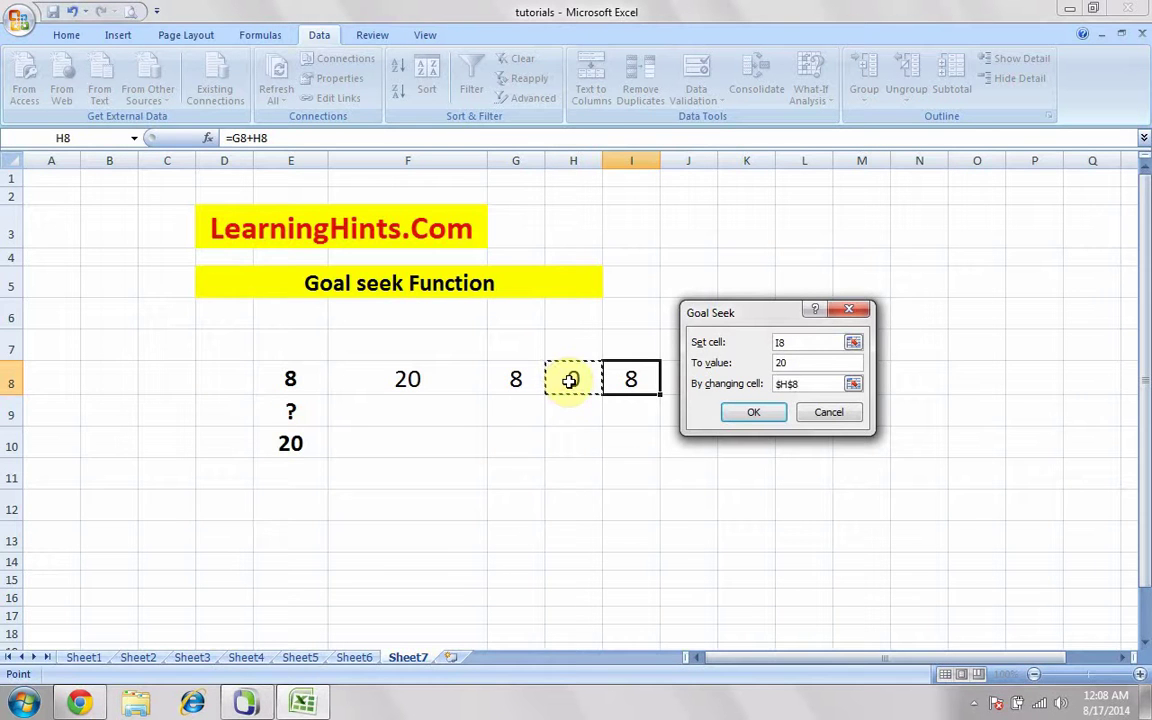
{"action": "left_click", "coordinate": [754, 414]}
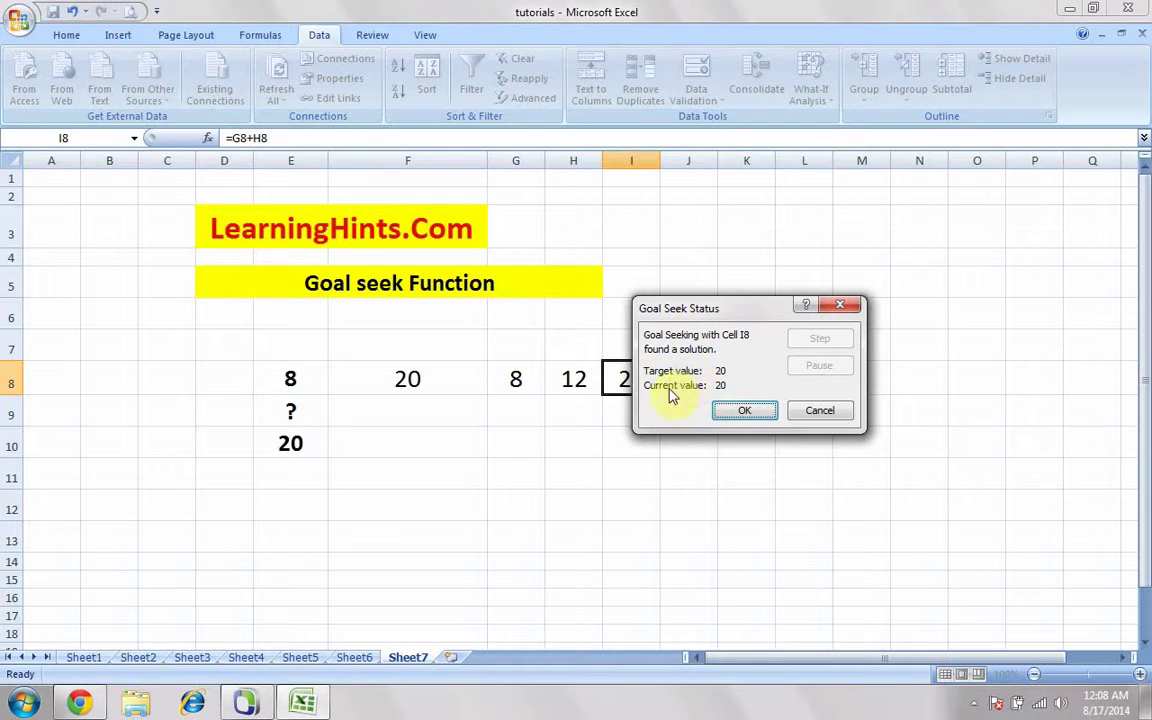
Accept the Goal Seek solution for cell I8.
{"action": "left_click", "coordinate": [743, 414]}
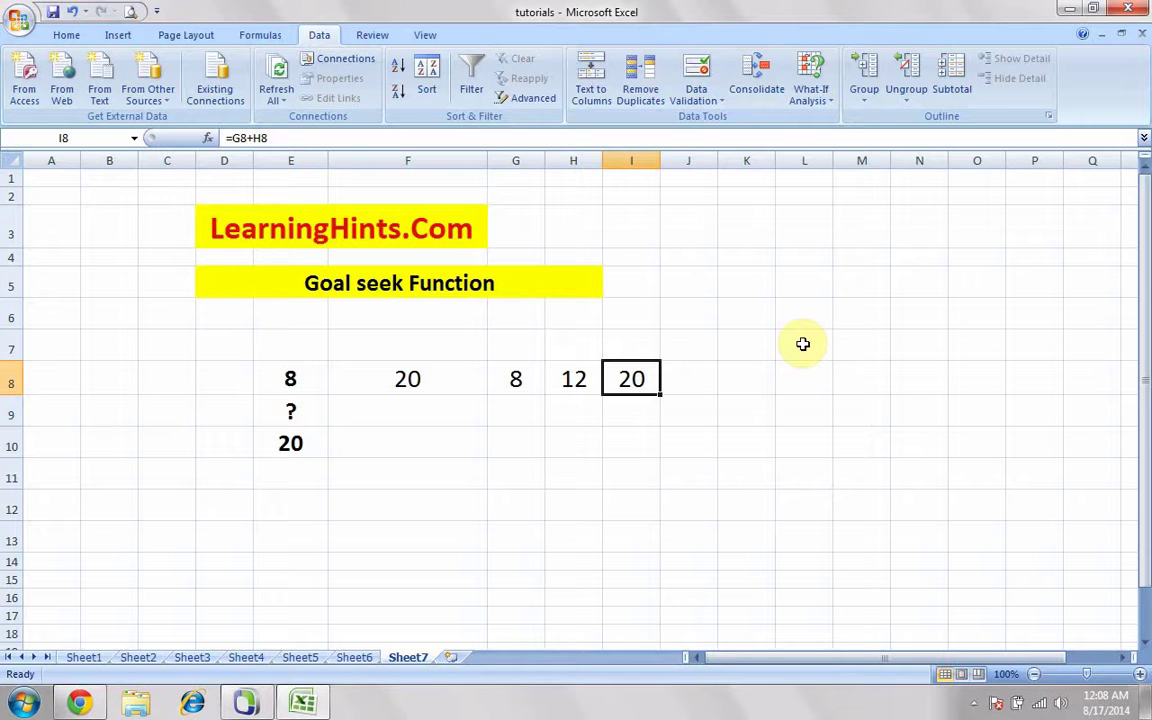
Enter 420 in cell F10 and 50 in cell G10.
{"action": "left_click", "coordinate": [398, 446]}
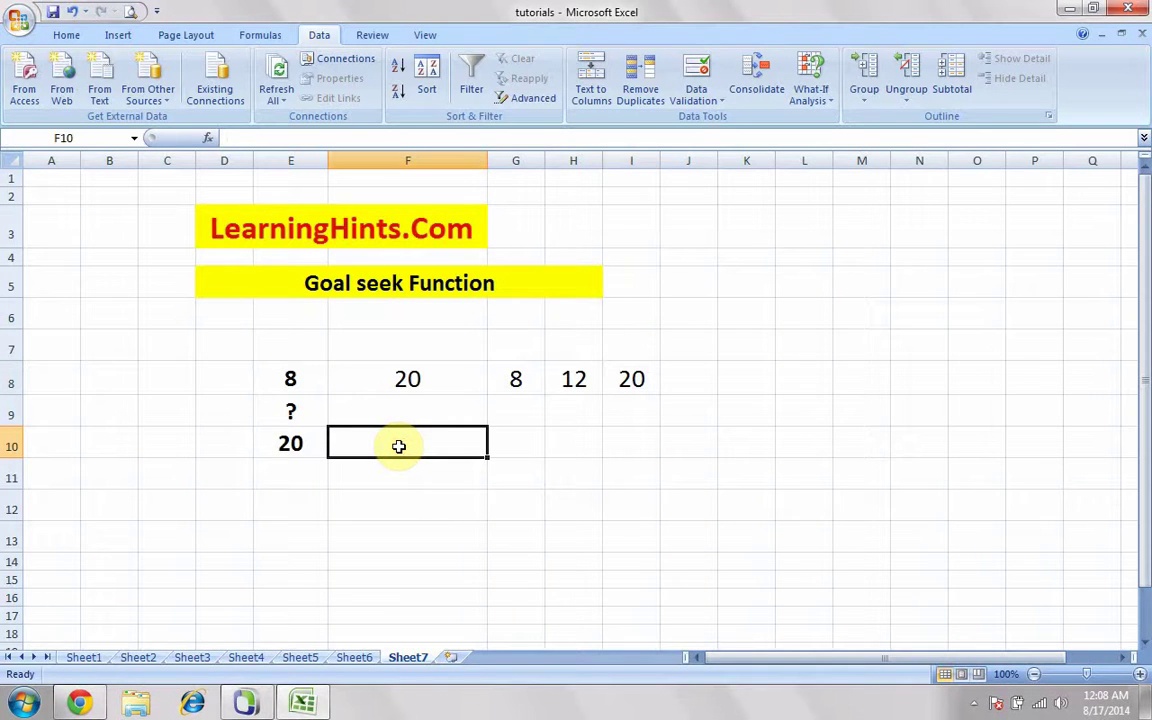
{"action": "type", "text": "4"}
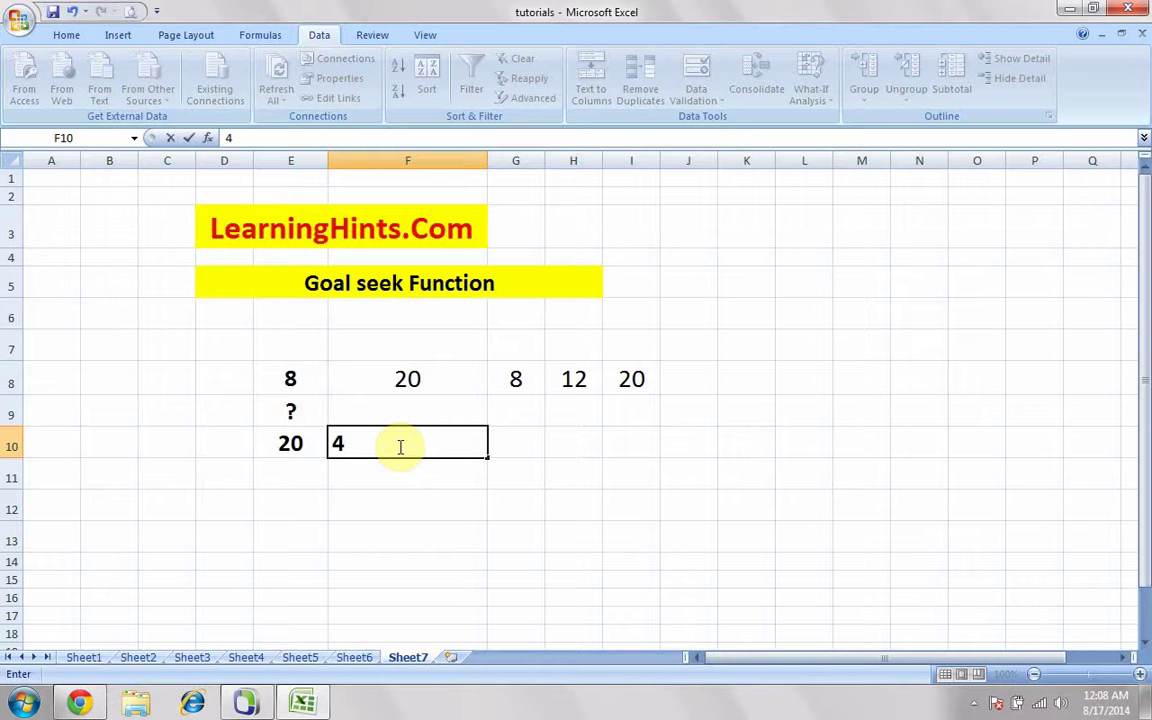
{"action": "type", "text": "20"}
{"action": "key", "text": "Tab"}
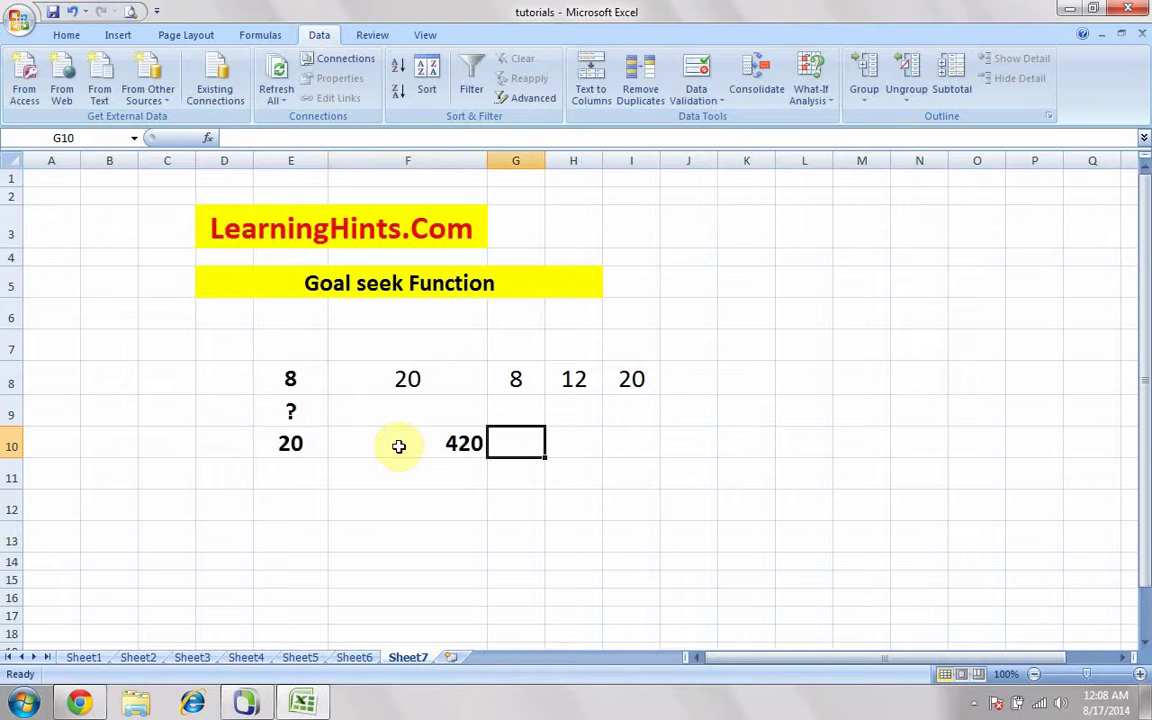
{"action": "type", "text": "50"}
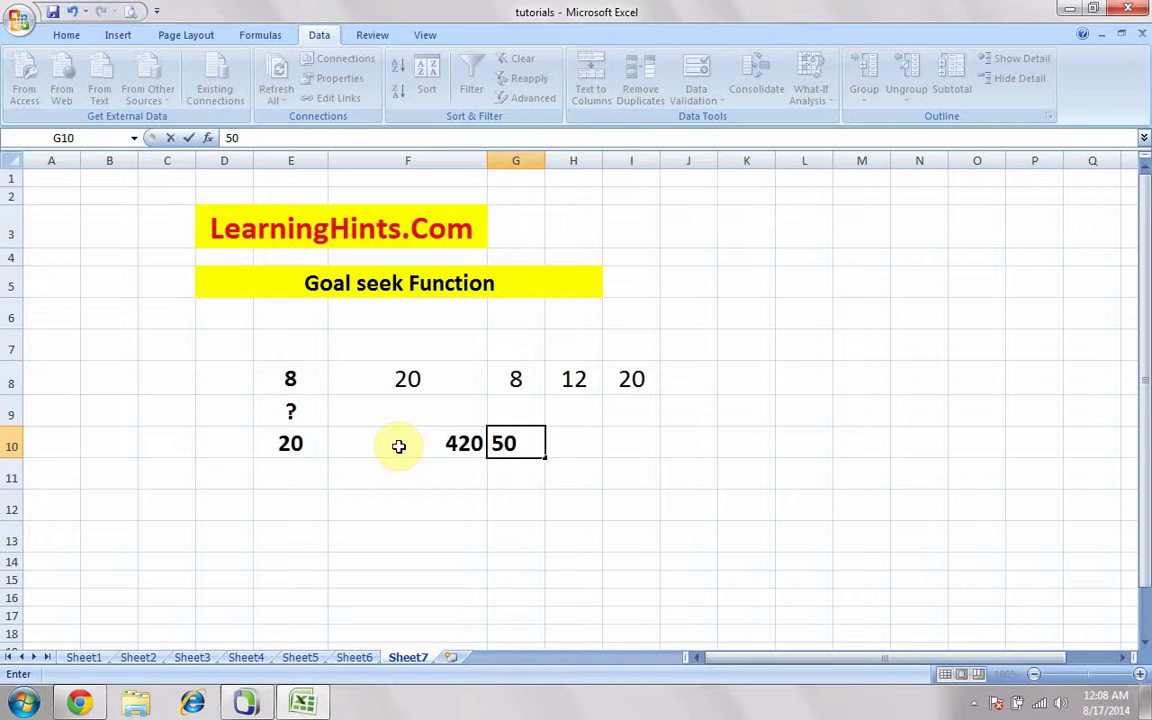
{"action": "key", "text": "Tab"}
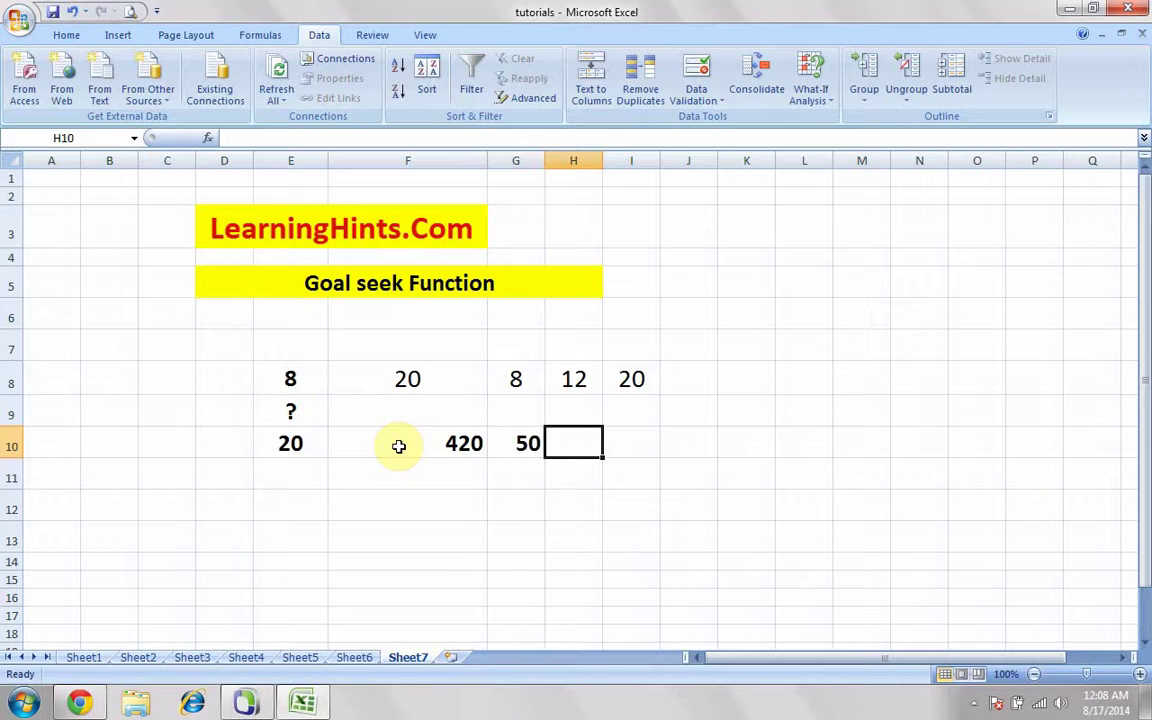
Enter the labels total in F9, overs in G9 and ? in H9 above the new example's values.
{"action": "type", "text": "?"}
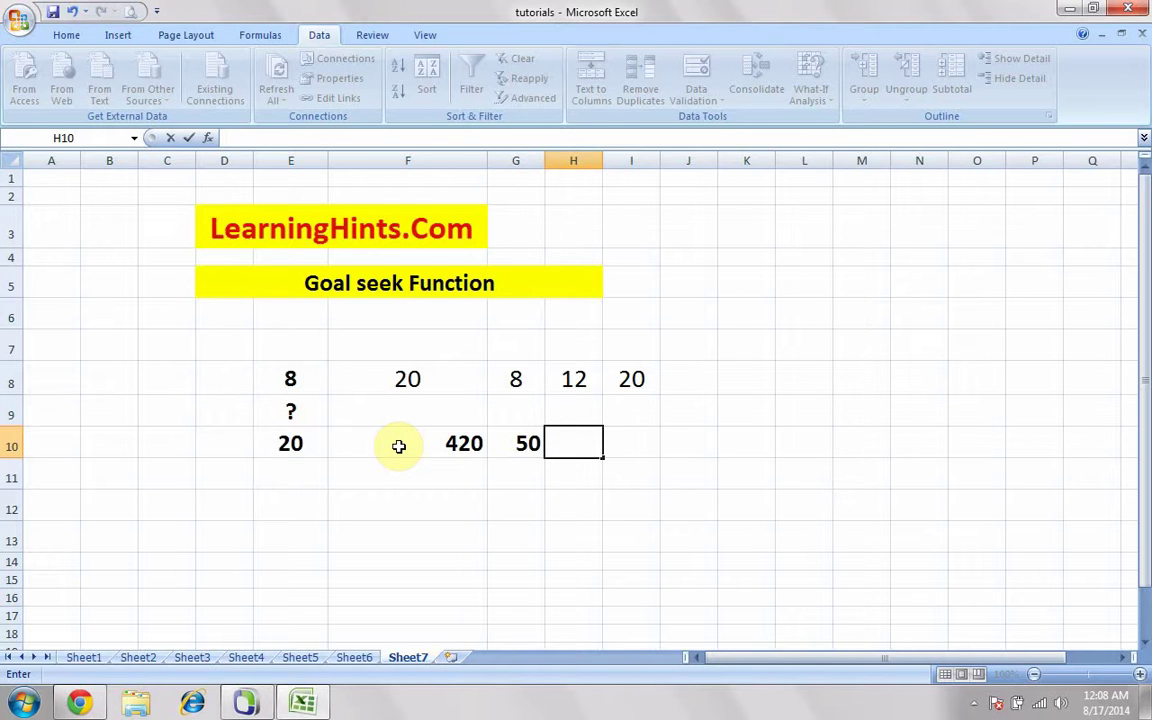
{"action": "key", "text": "Up"}
{"action": "key", "text": "Left"}
{"action": "key", "text": "Left"}
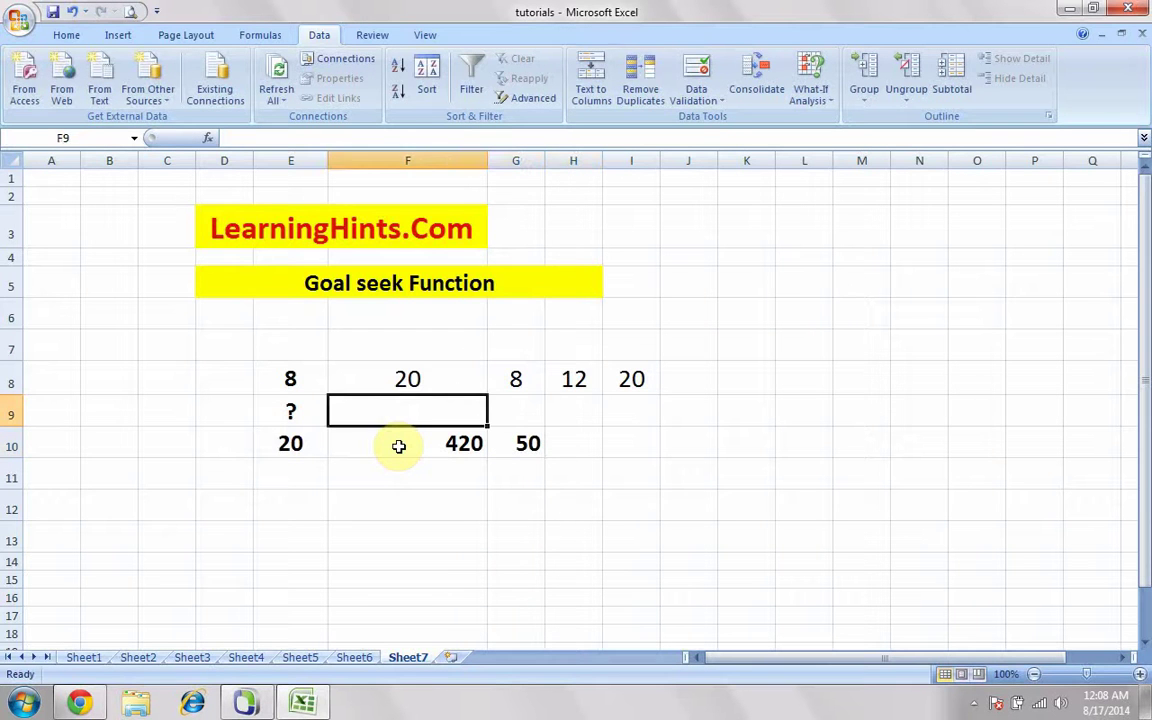
{"action": "type", "text": "to"}
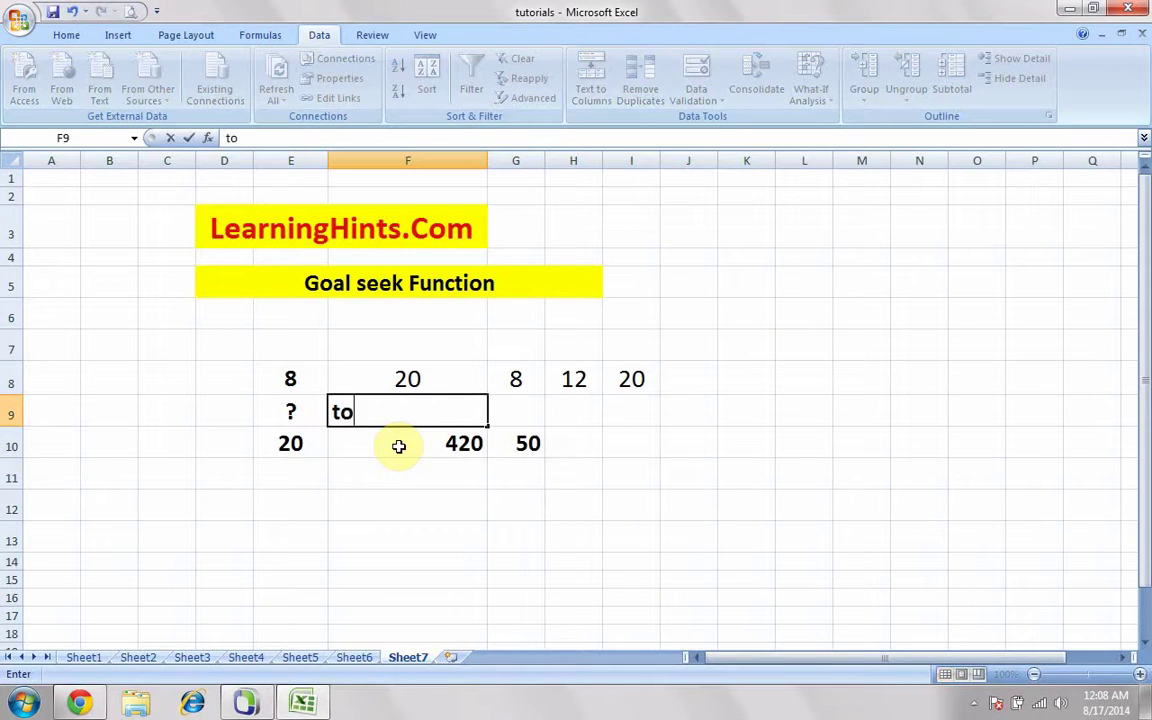
{"action": "type", "text": "tal"}
{"action": "key", "text": "Right"}
{"action": "type", "text": "ove"}
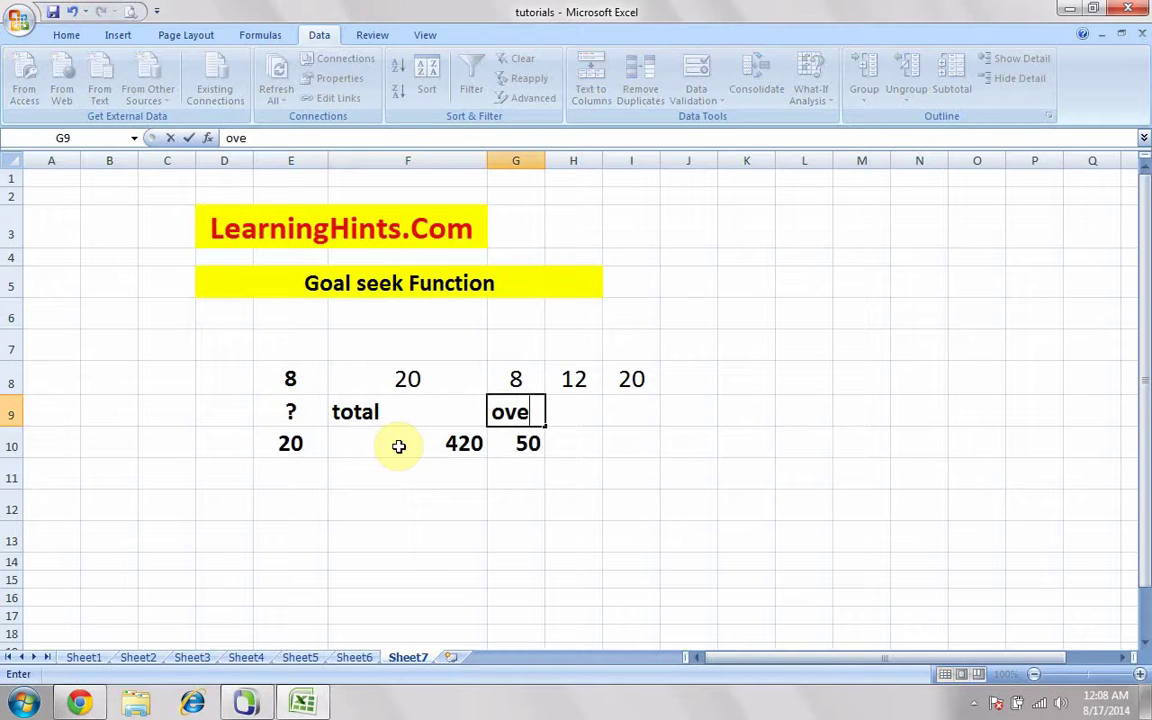
{"action": "type", "text": "rs"}
{"action": "key", "text": "Right"}
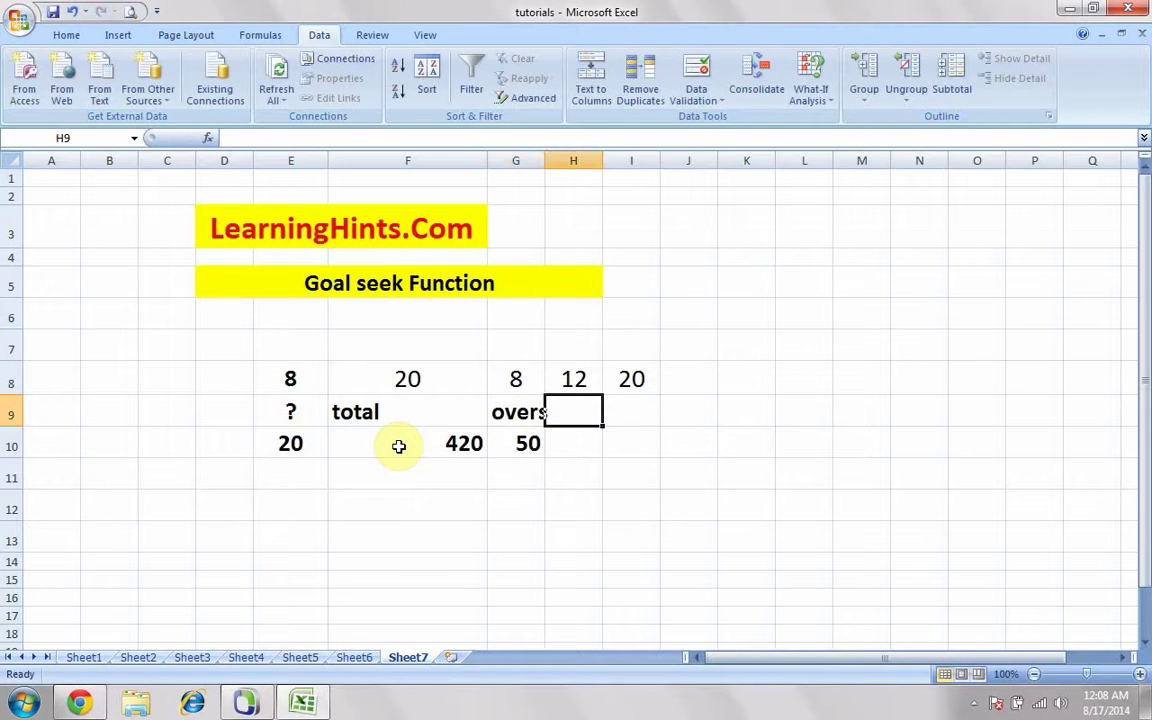
{"action": "type", "text": "?"}
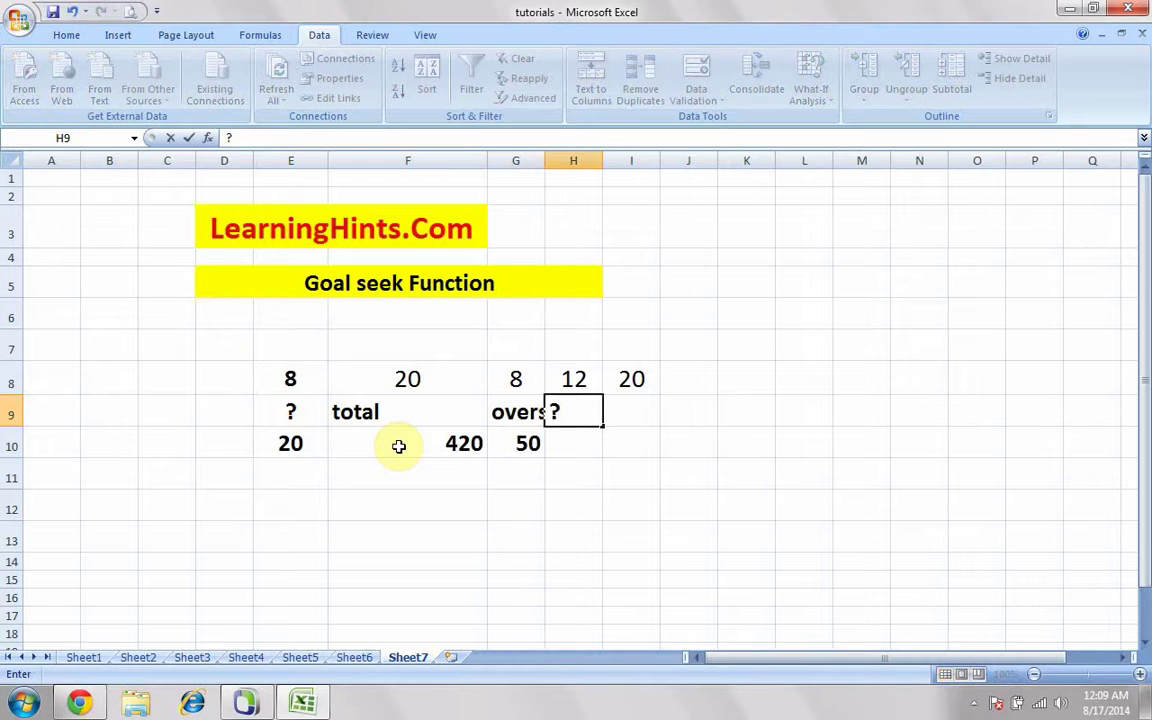
{"action": "key", "text": "Return"}
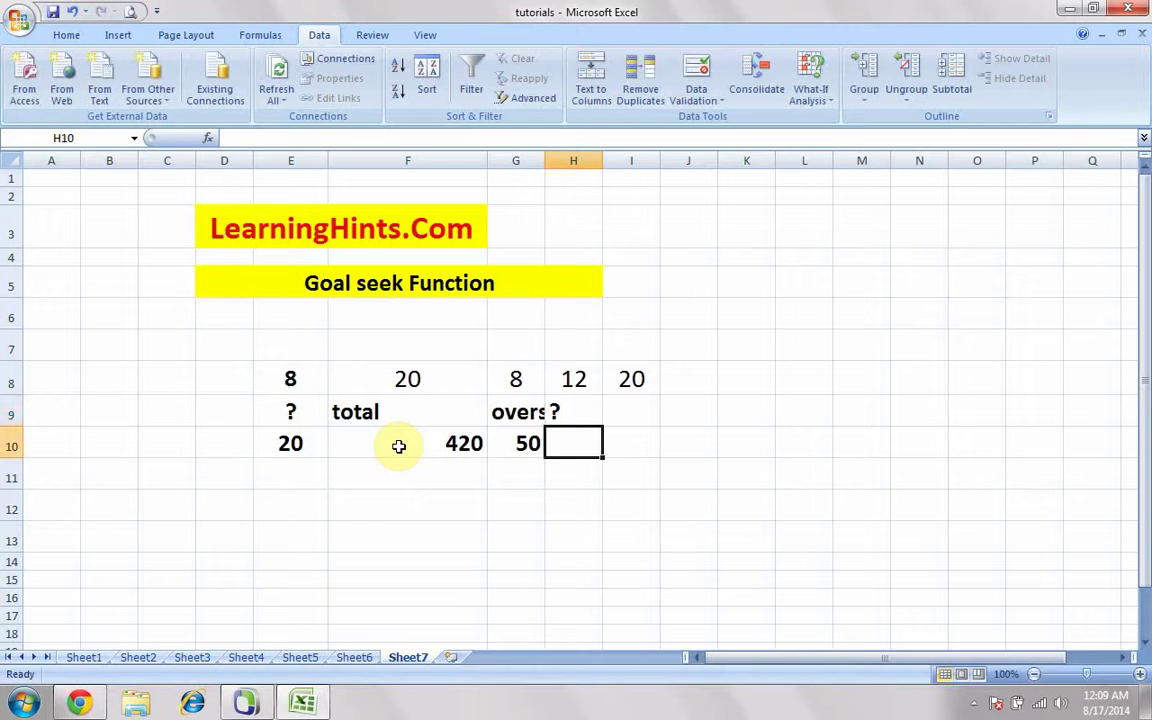
Enter 0 in cell H10 and the formula =G10*H10 in cell I10.
{"action": "type", "text": "0"}
{"action": "key", "text": "Right"}
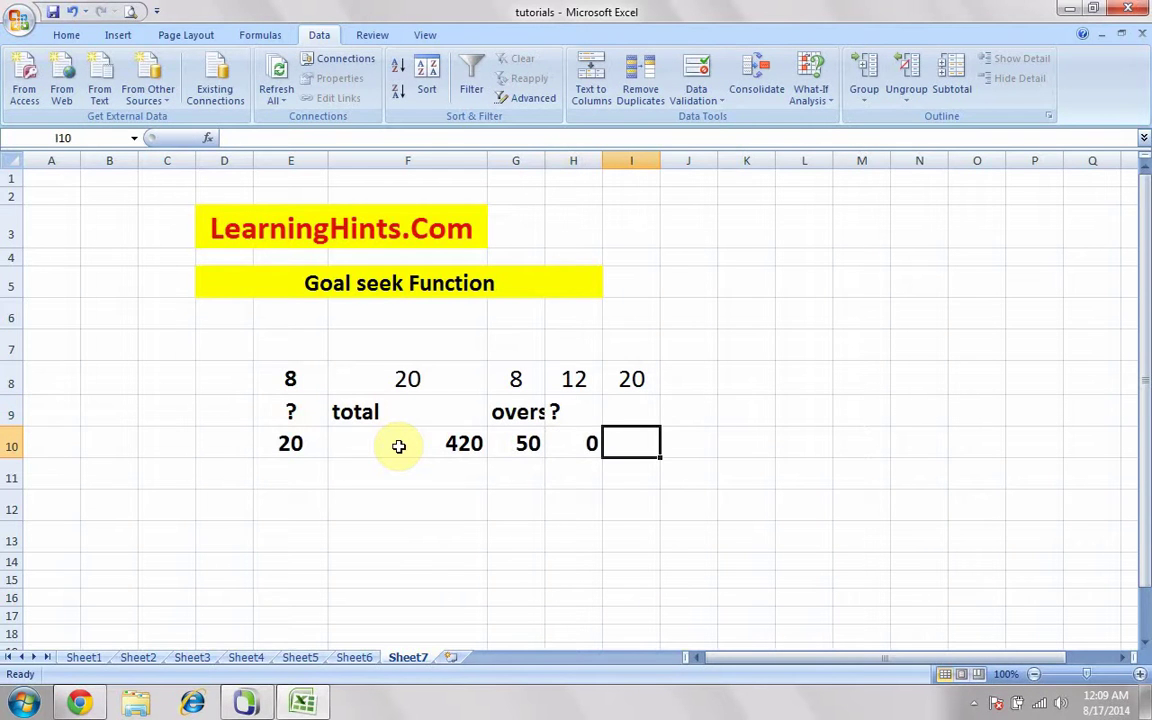
{"action": "type", "text": "="}
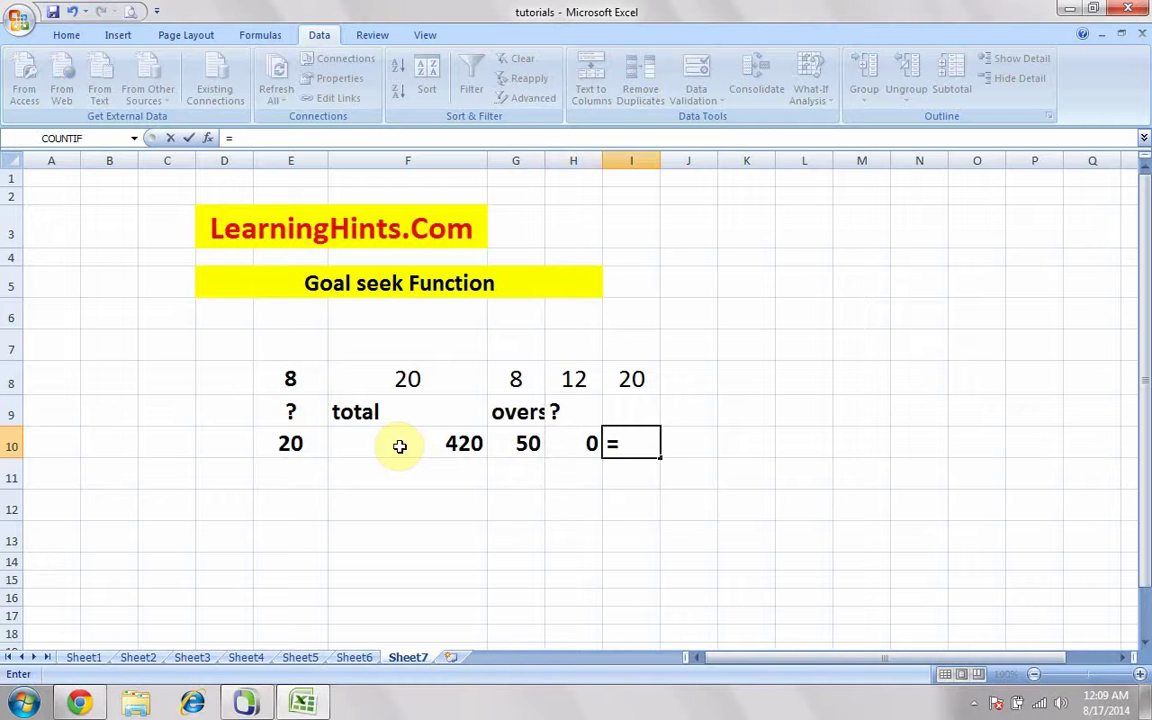
{"action": "left_click", "coordinate": [526, 442]}
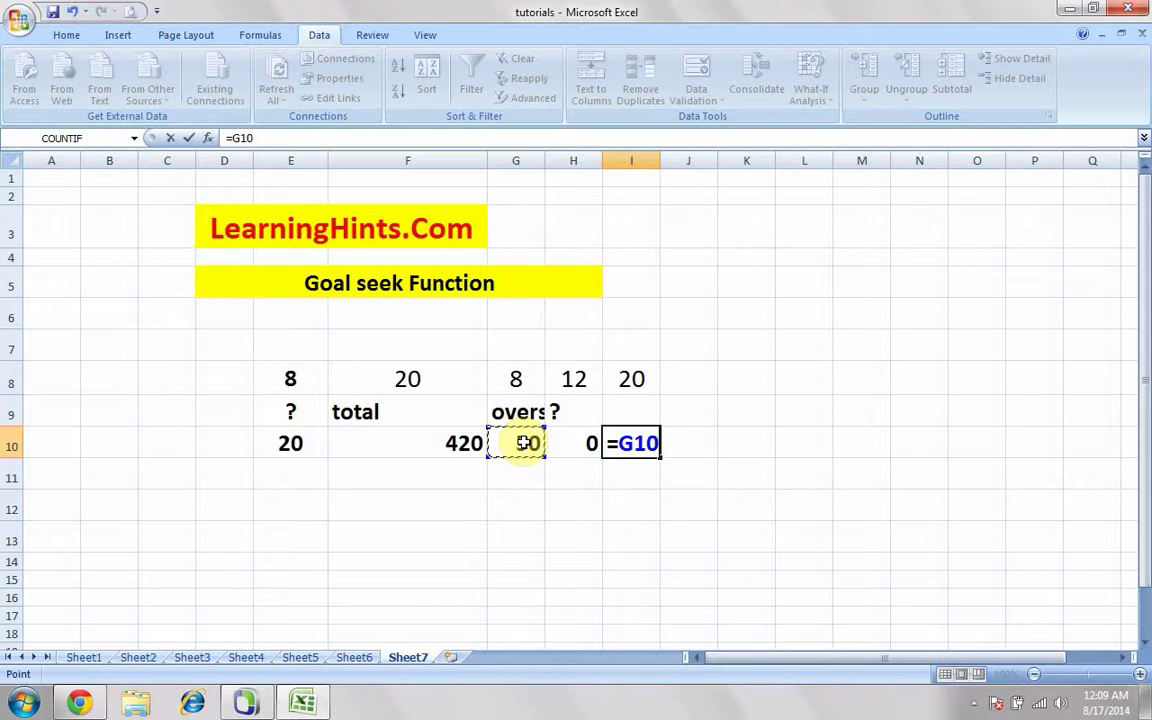
{"action": "type", "text": "*"}
{"action": "left_click", "coordinate": [567, 443]}
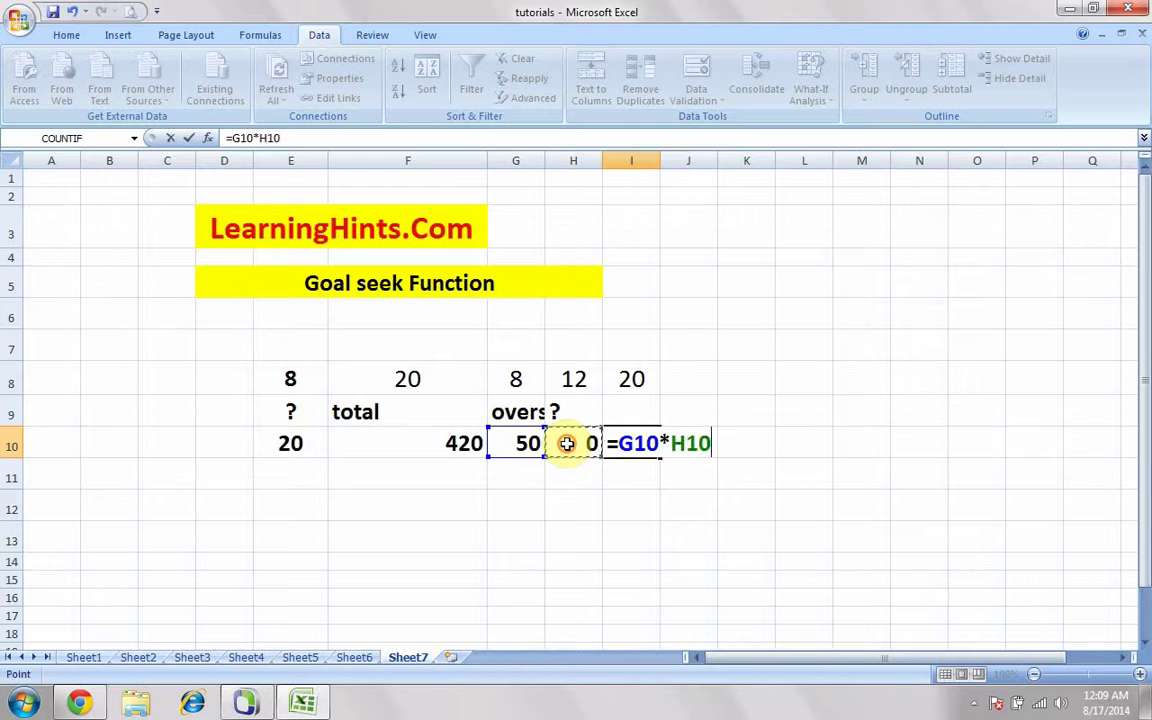
{"action": "key", "text": "Return"}
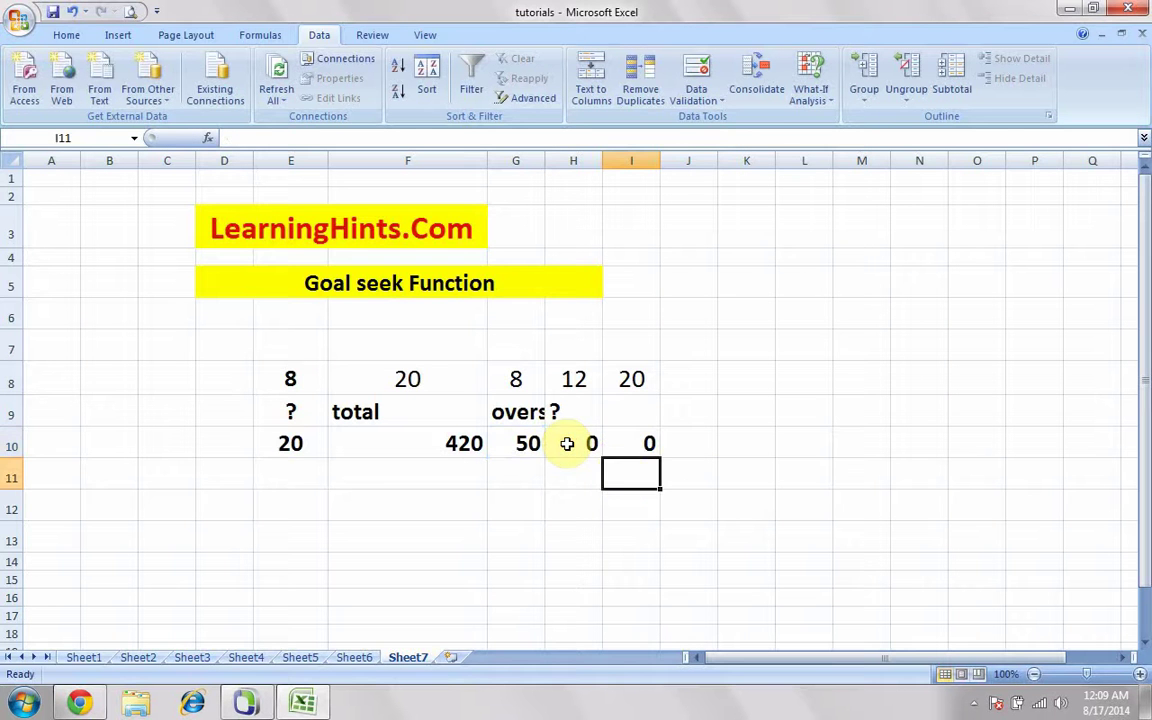
Widen column G so that the overs label fits.
{"action": "left_click", "coordinate": [645, 443]}
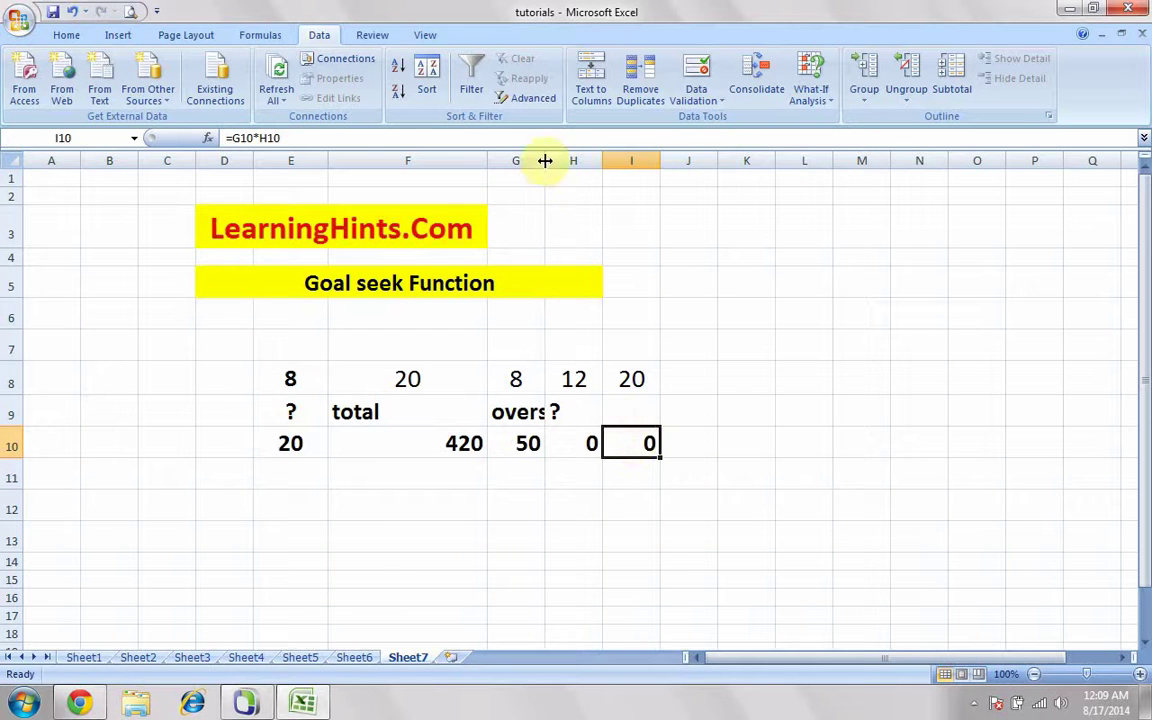
{"action": "left_click_drag", "start_coordinate": [545, 160], "coordinate": [570, 165]}
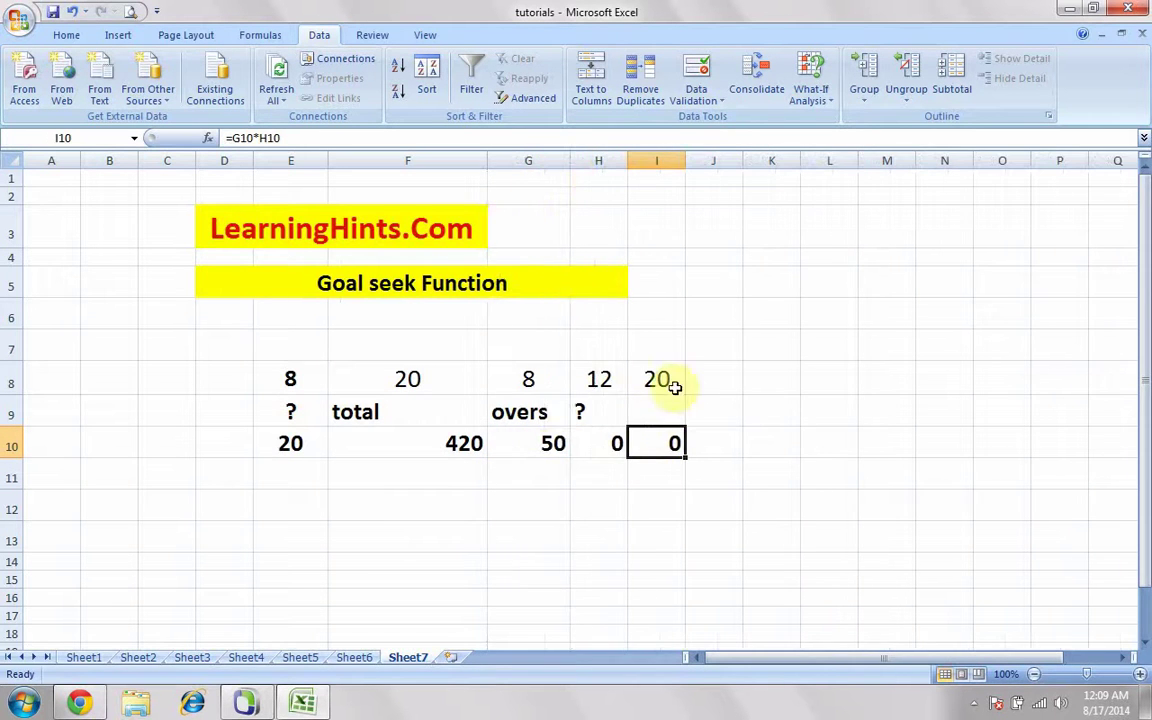
{"action": "left_click", "coordinate": [543, 443]}
{"action": "left_click", "coordinate": [604, 443]}
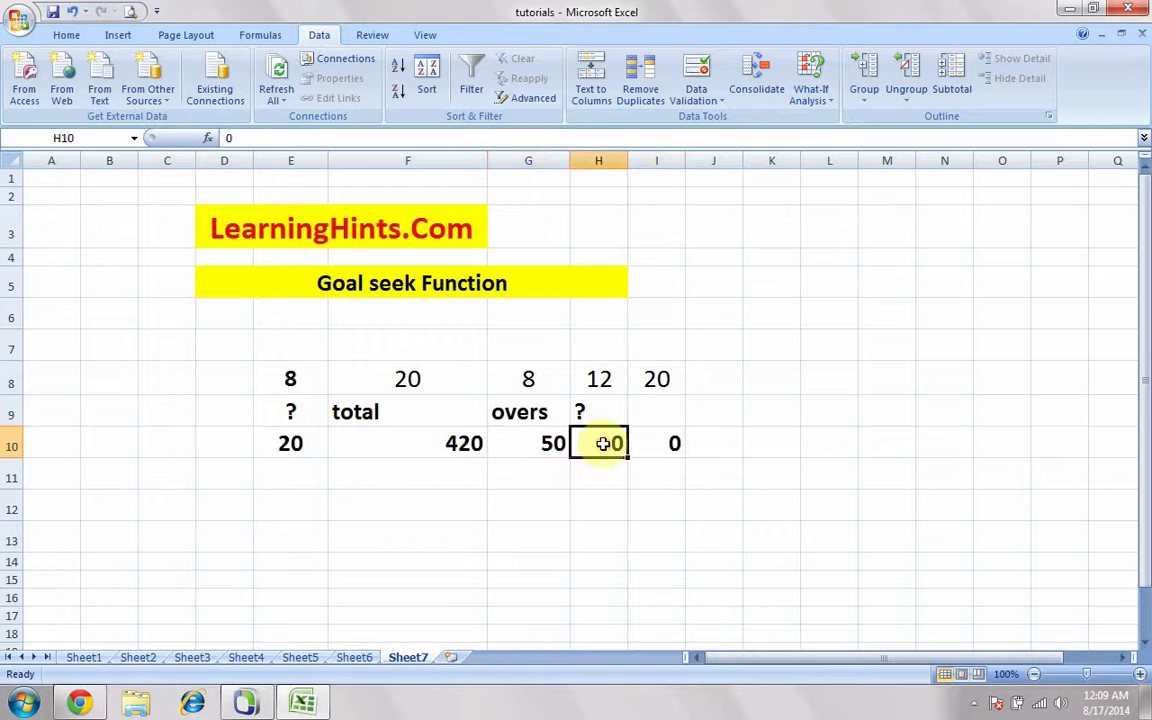
{"action": "left_click", "coordinate": [659, 445]}
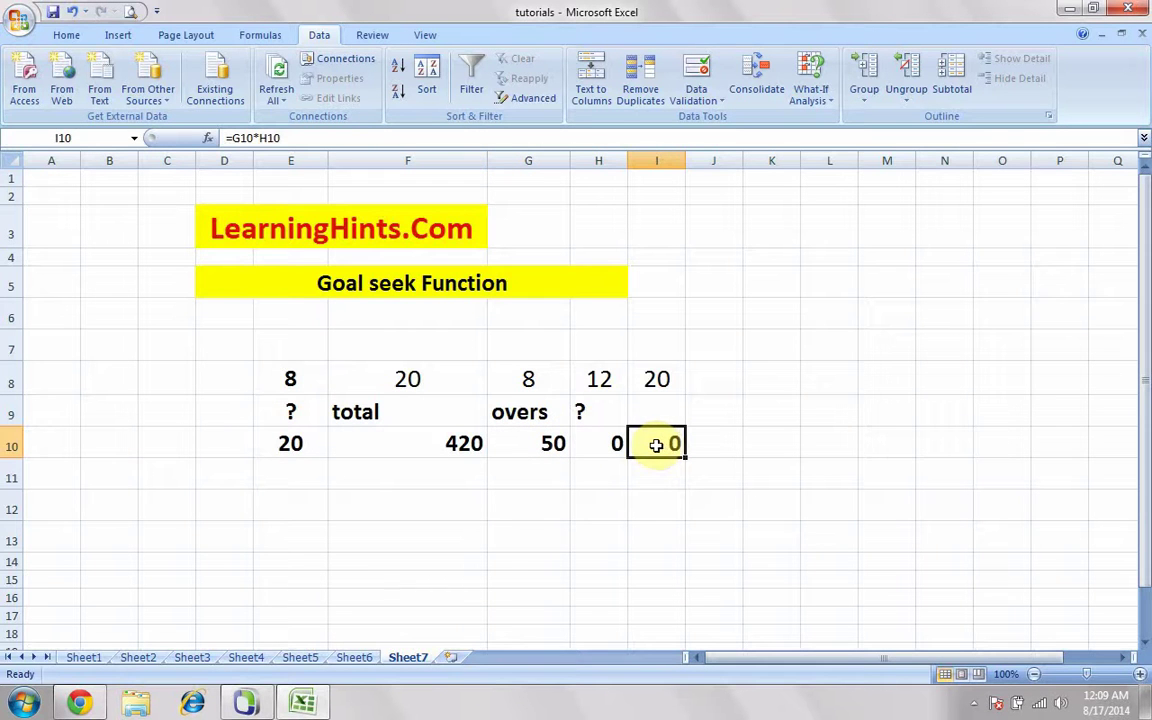
{"action": "left_click", "coordinate": [603, 443]}
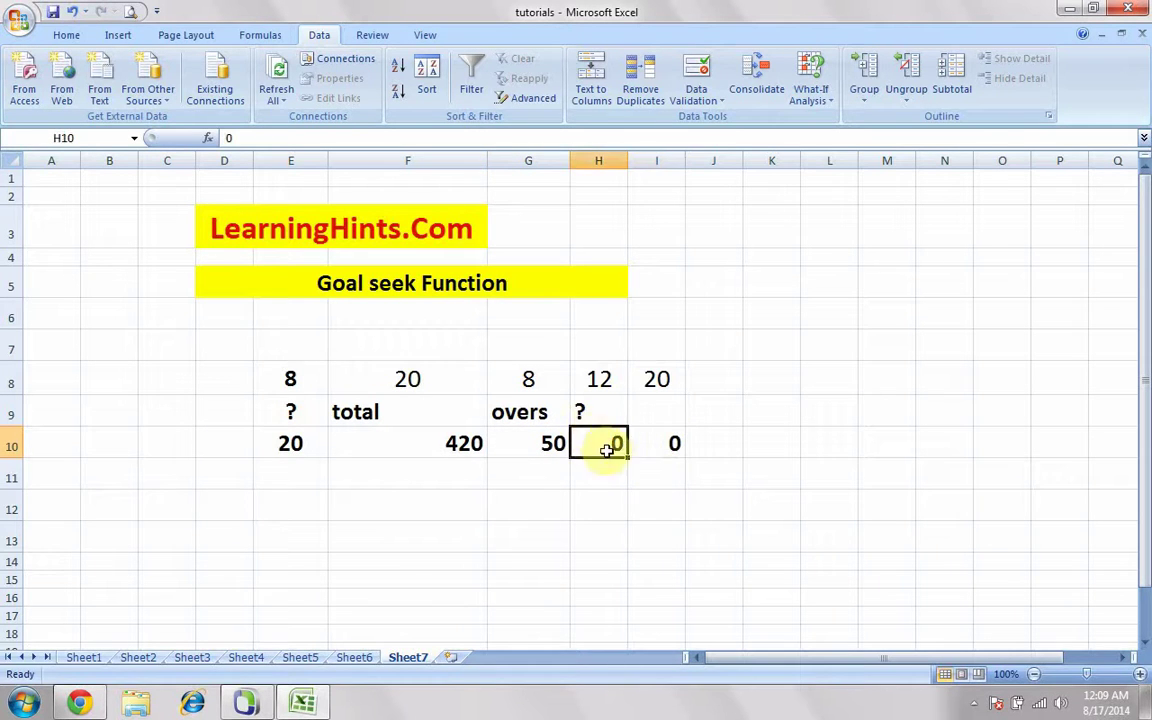
{"action": "left_click_drag", "start_coordinate": [596, 414], "coordinate": [614, 440]}
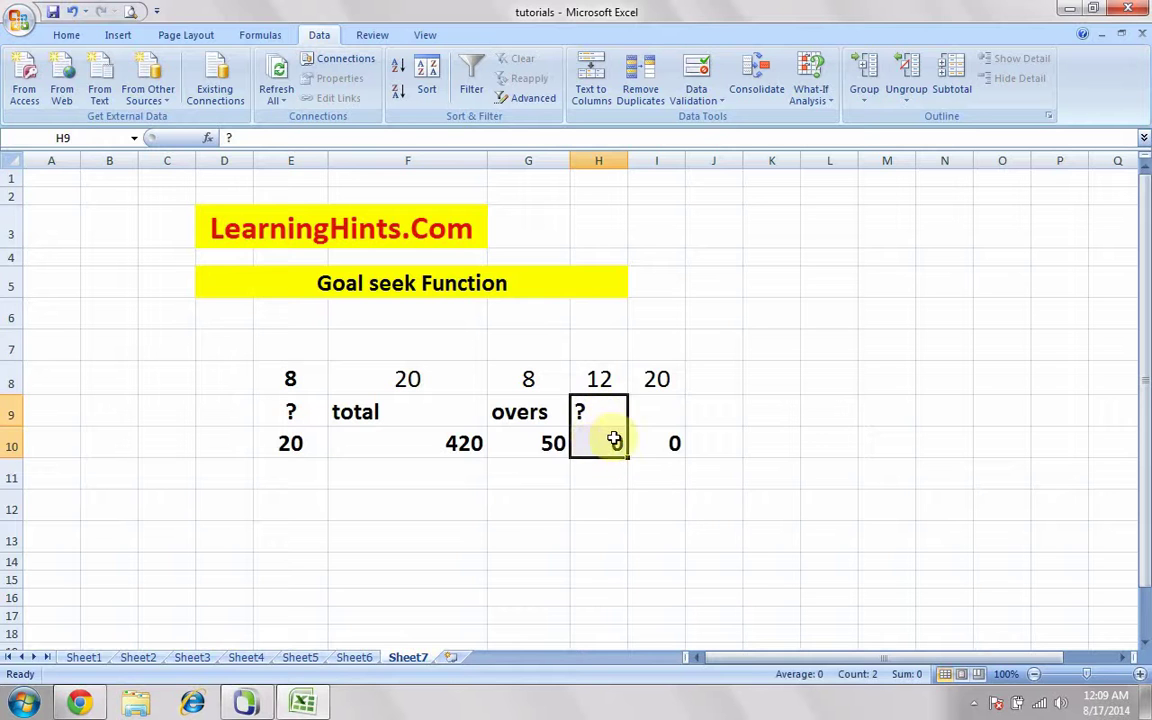
Run Goal Seek on formula cell I10 with a target value of 420 by changing cell H10, and check both cells.
{"action": "left_click", "coordinate": [661, 444]}
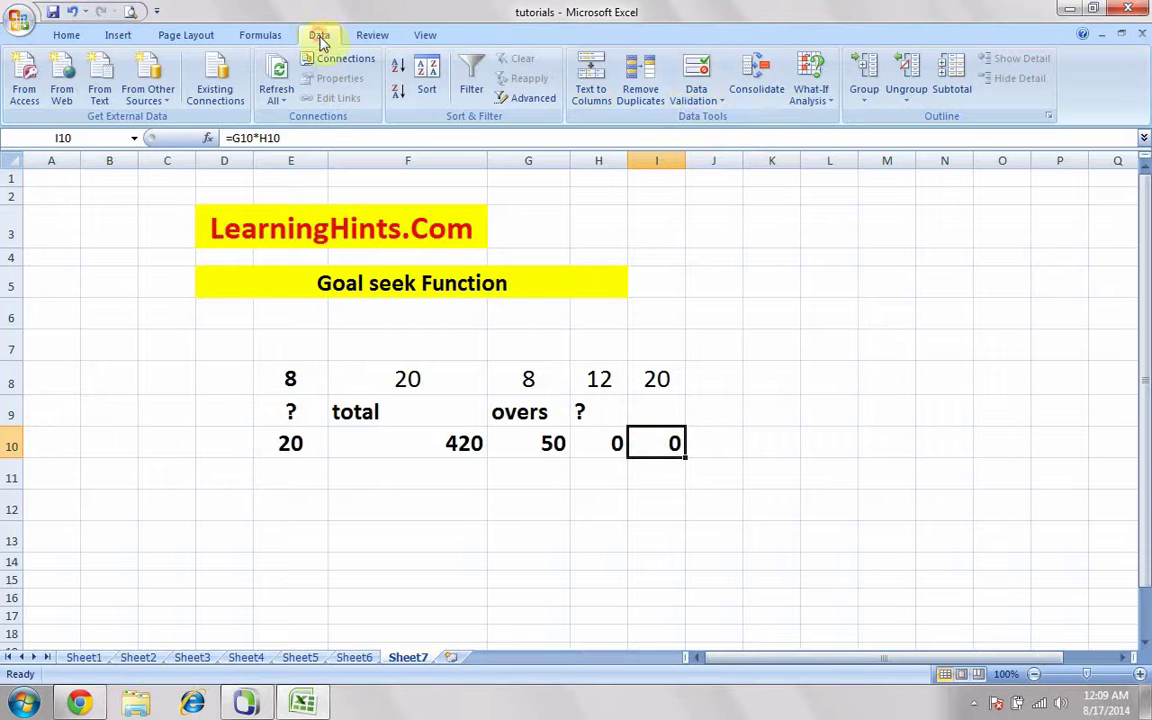
{"action": "left_click", "coordinate": [829, 100]}
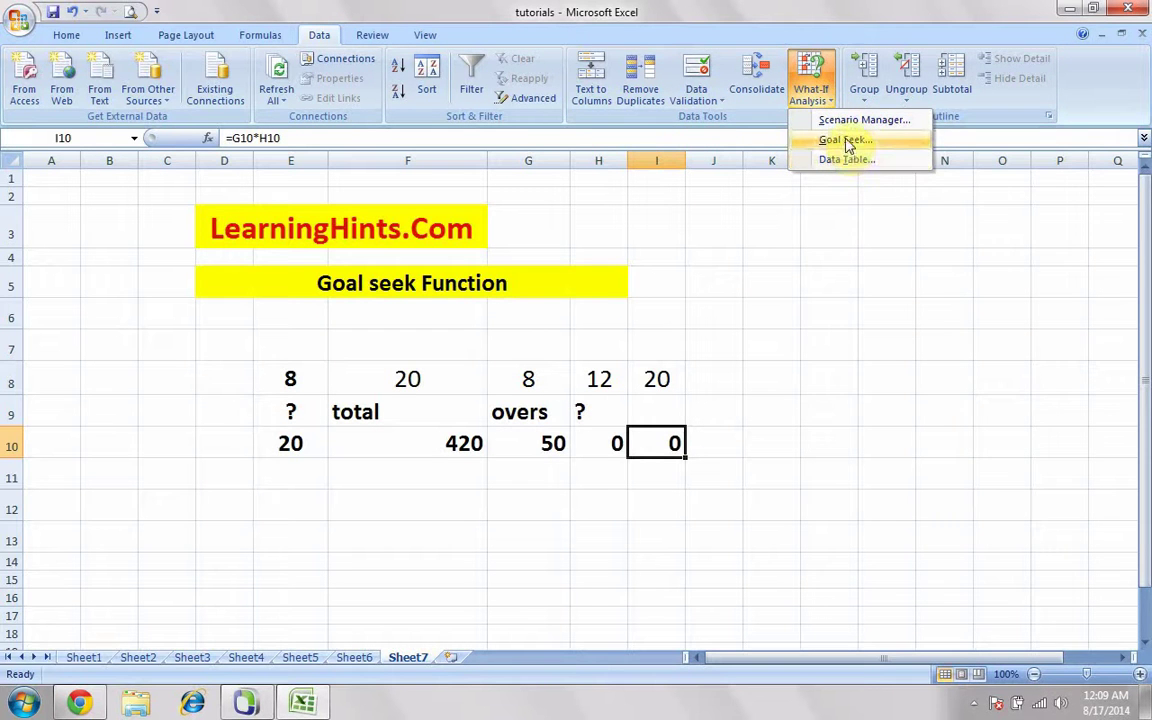
{"action": "left_click", "coordinate": [847, 141]}
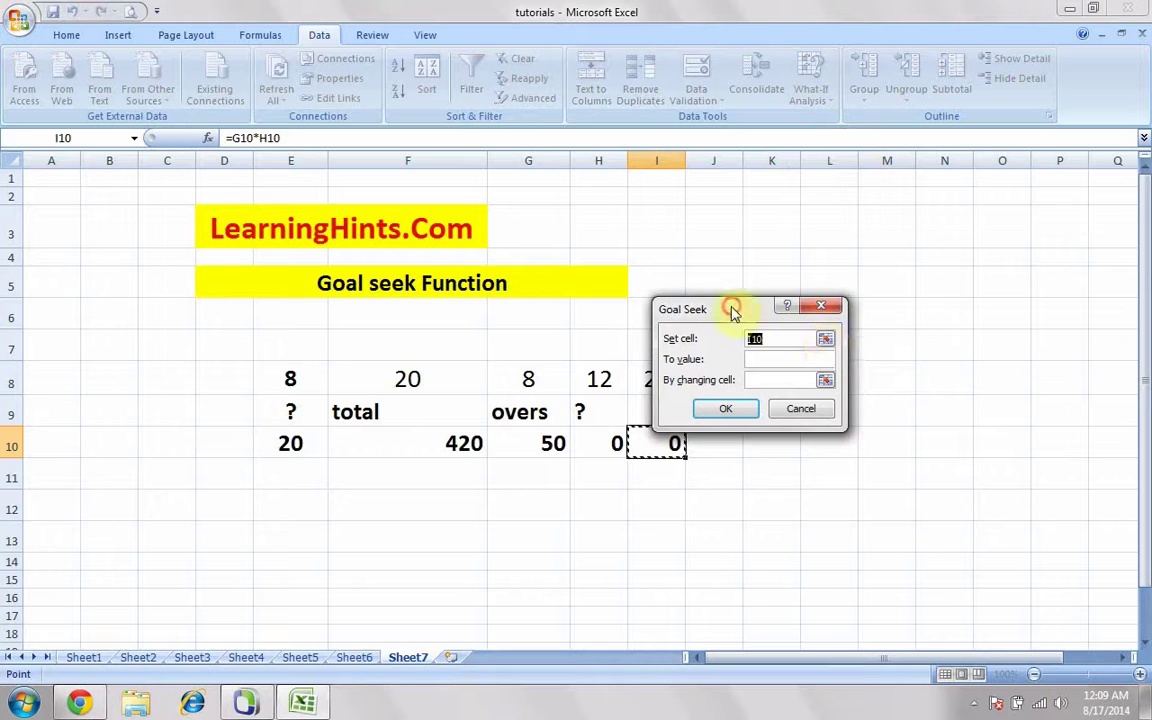
{"action": "left_click_drag", "start_coordinate": [733, 306], "coordinate": [858, 307]}
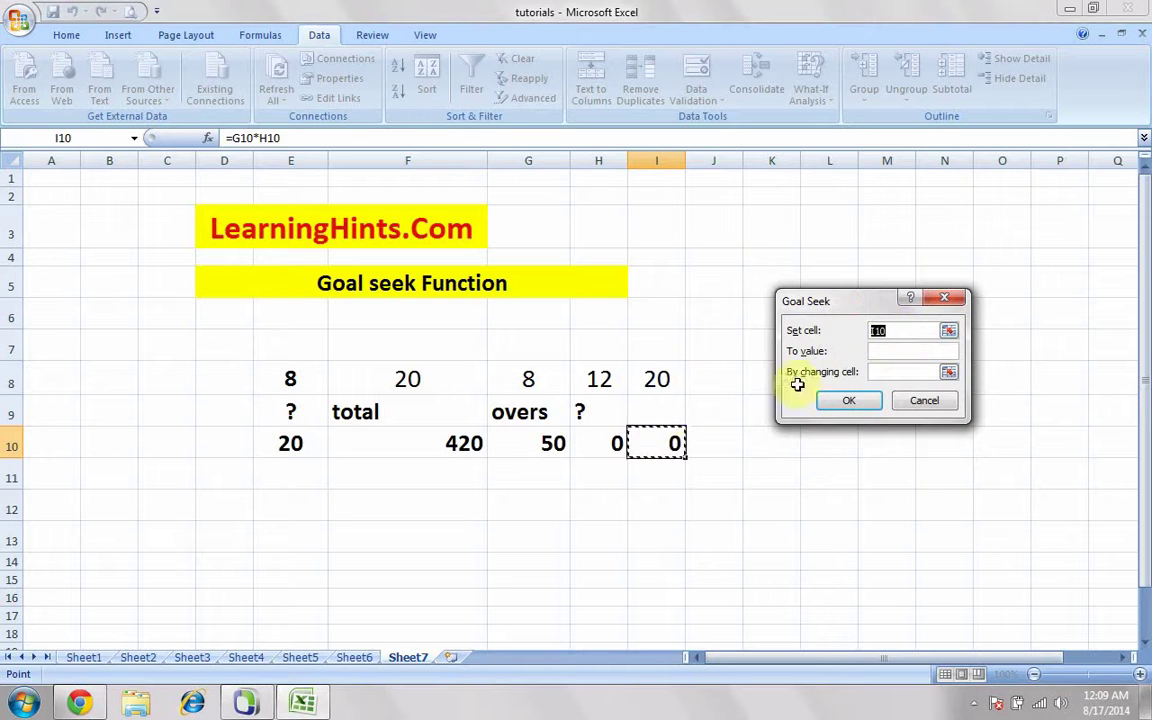
{"action": "left_click", "coordinate": [873, 352]}
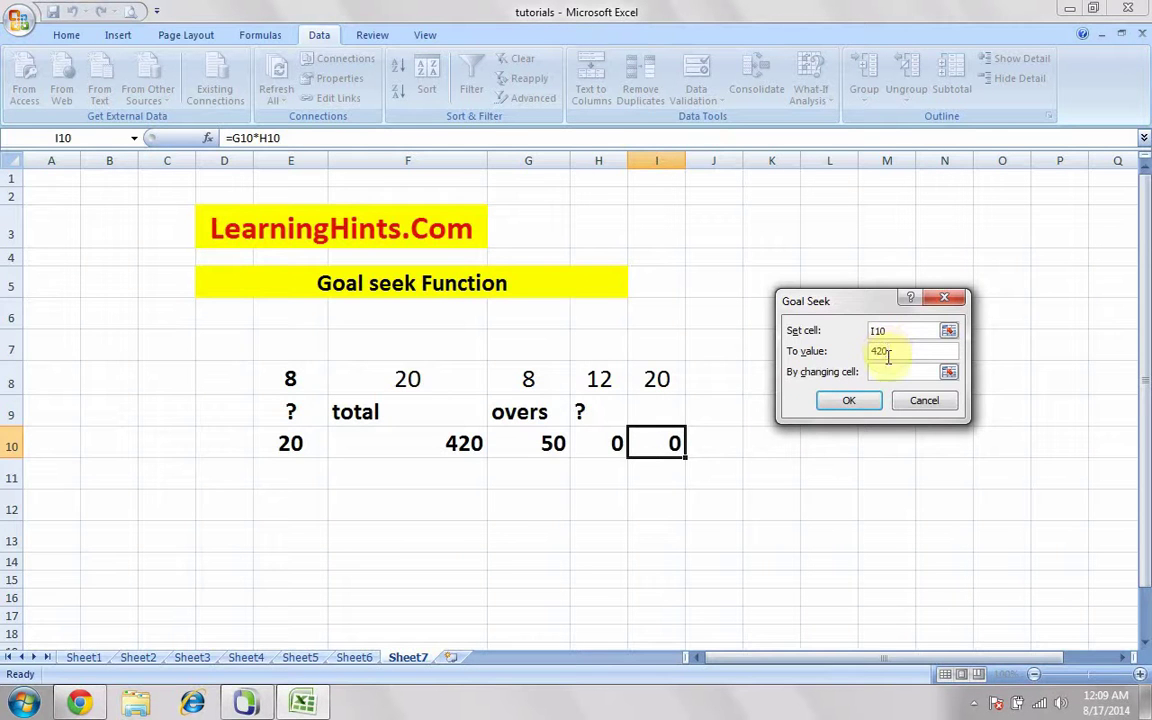
{"action": "left_click", "coordinate": [884, 372]}
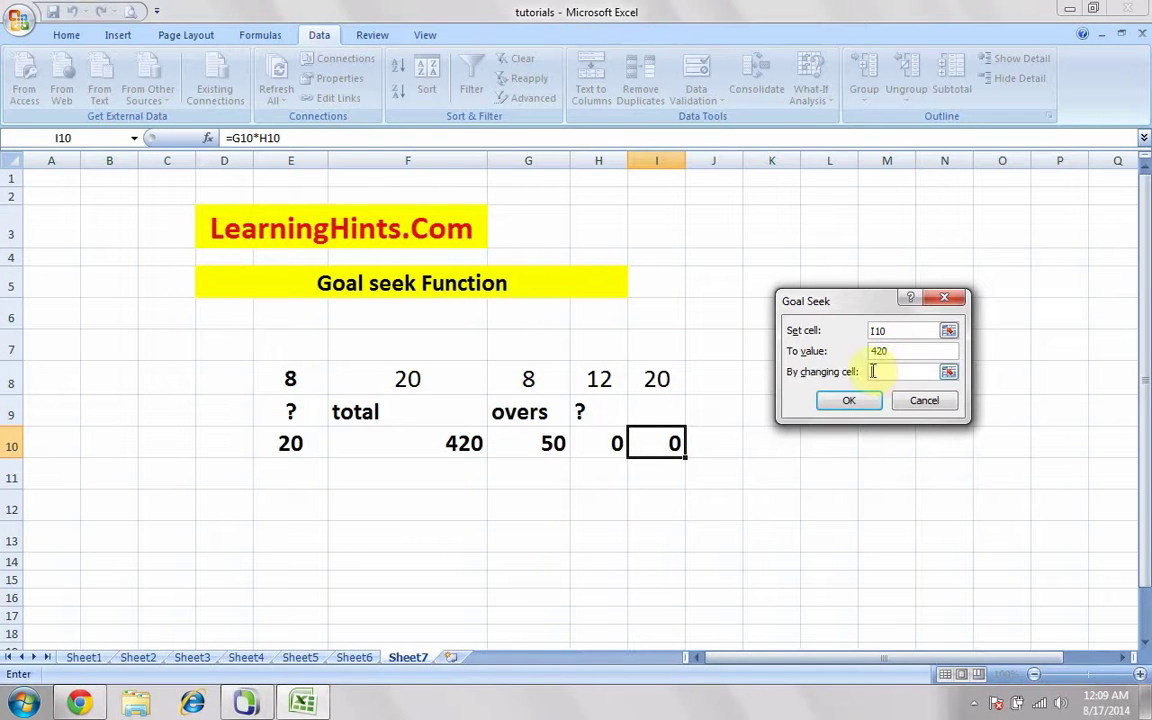
{"action": "left_click", "coordinate": [596, 449]}
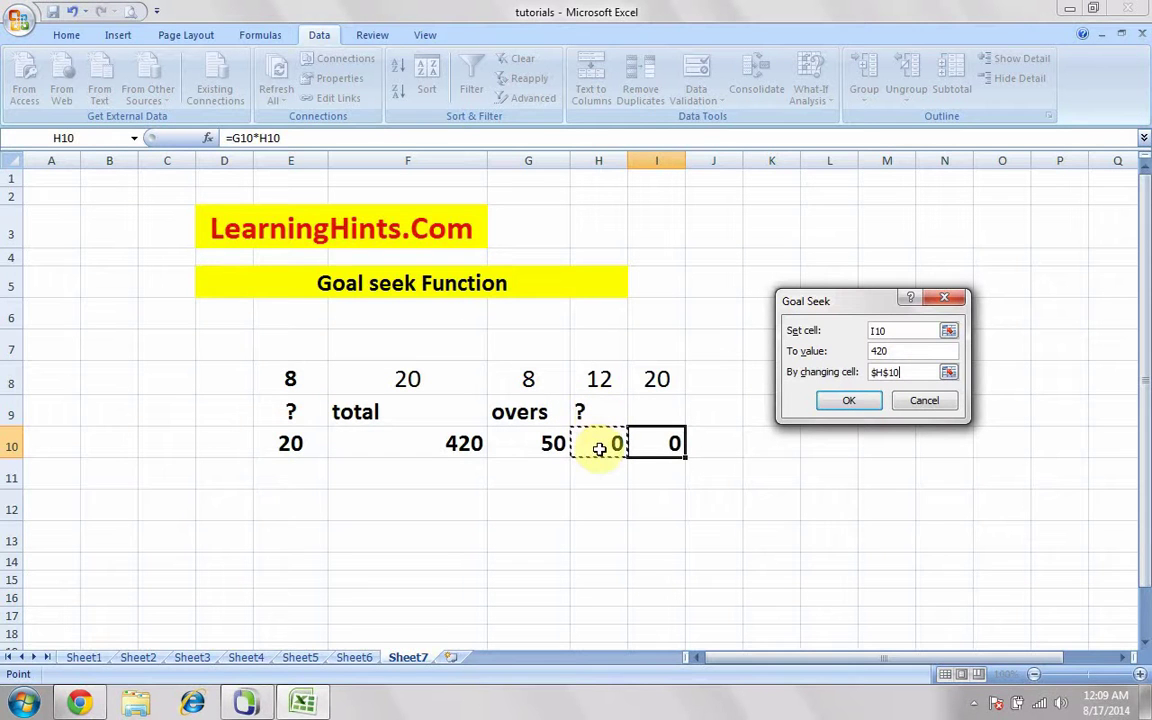
{"action": "left_click", "coordinate": [846, 401]}
{"action": "left_click", "coordinate": [838, 401]}
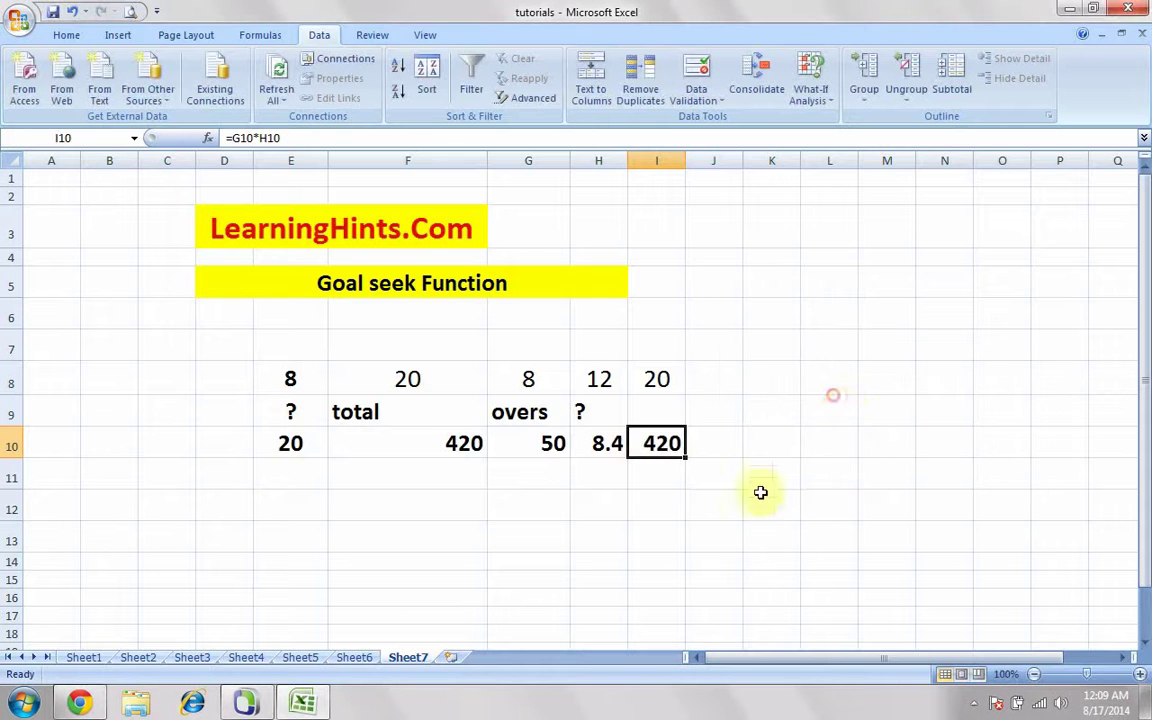
{"action": "left_click", "coordinate": [695, 500]}
{"action": "left_click", "coordinate": [600, 447]}
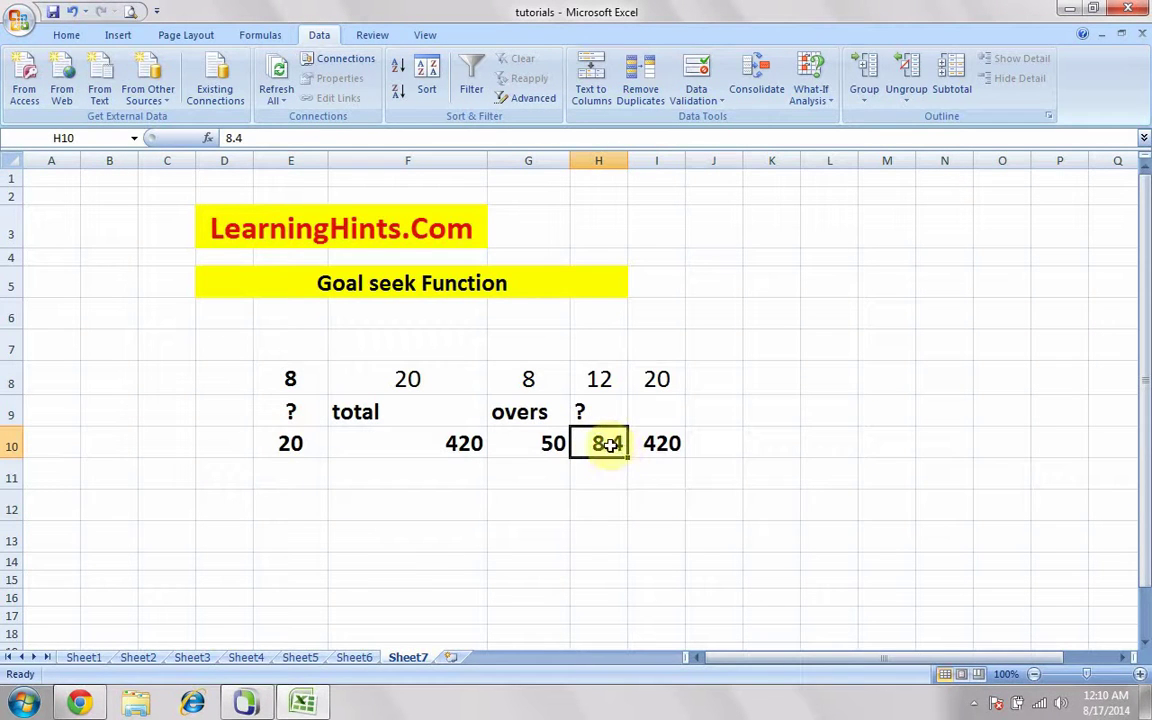
{"action": "left_click", "coordinate": [663, 446]}
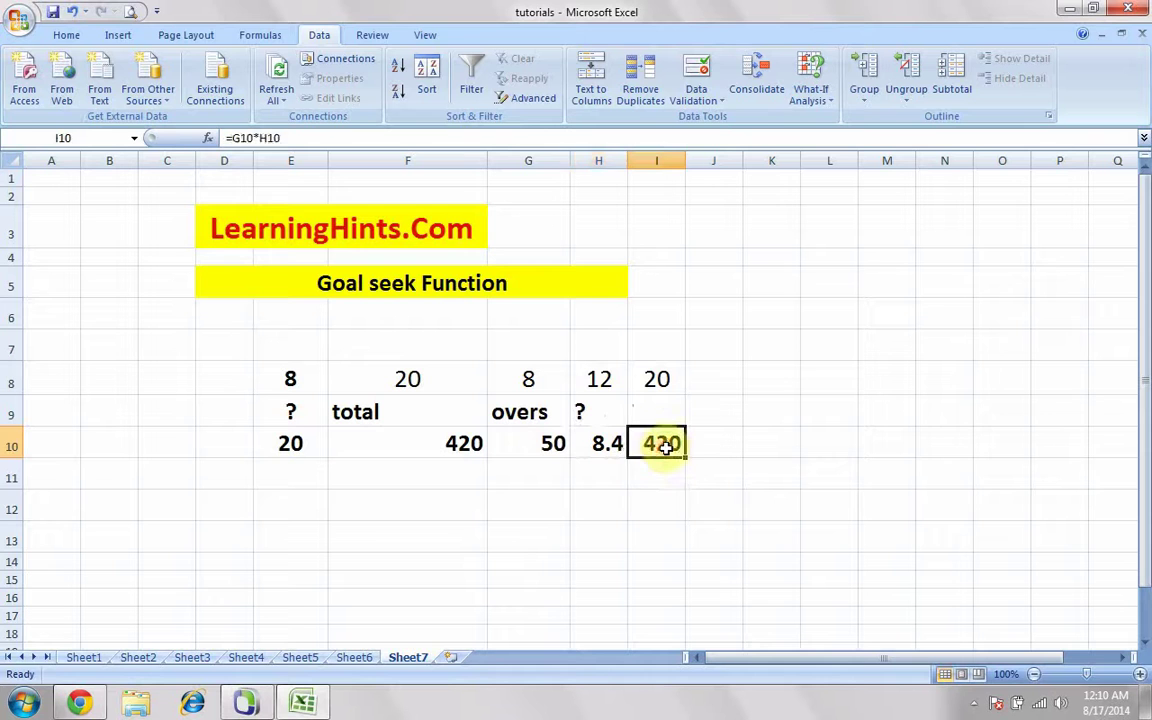